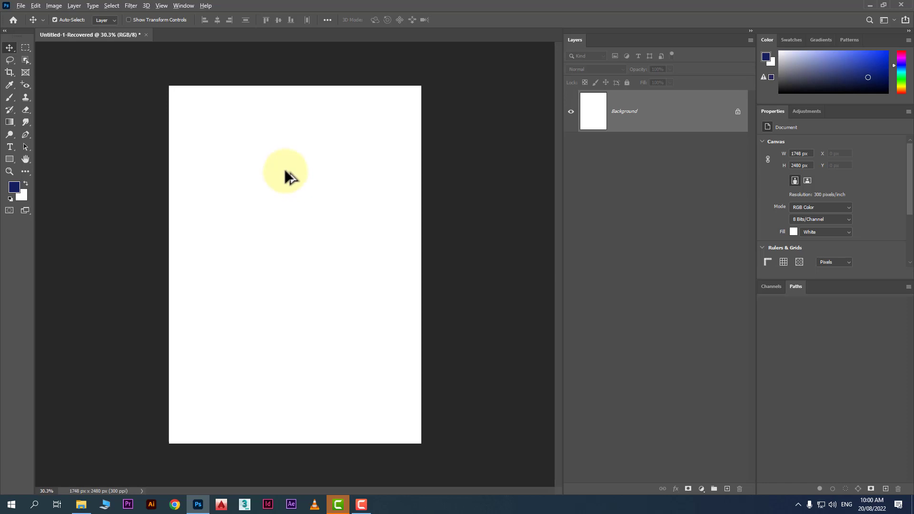
Zoom in on the white canvas and select the Rectangle Tool from the shape tools.
scroll(289, 177, up, 2)
scroll(289, 177, up, 2)
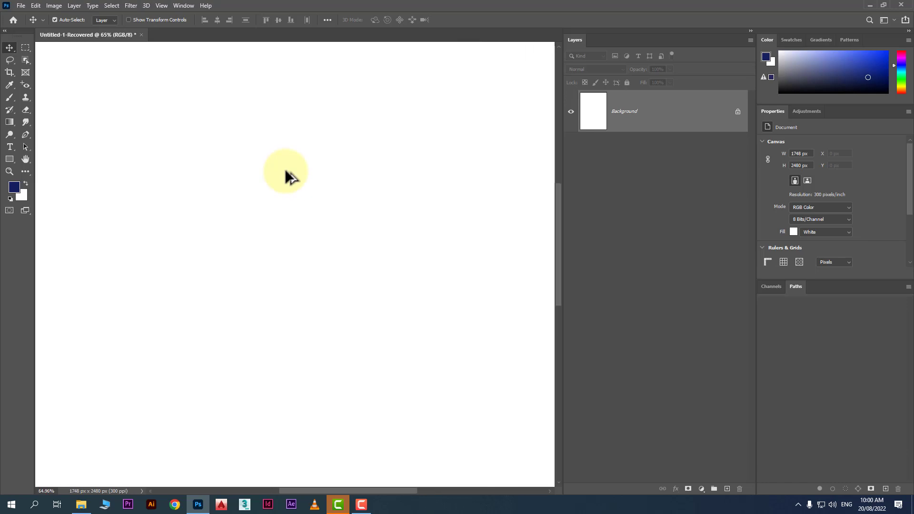
click(13, 158)
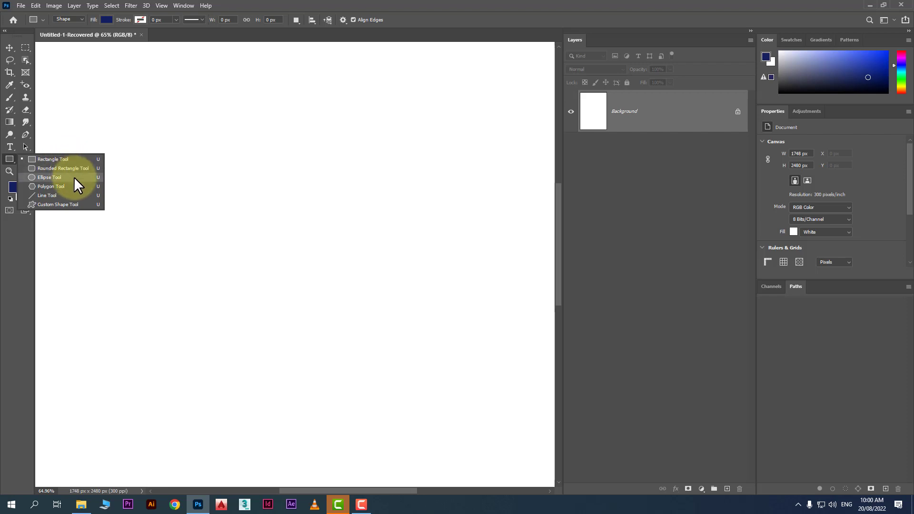
click(61, 158)
Draw a 1116 × 465 px rectangle across the upper page and set the foreground colour to light lavender.
drag(107, 153, 453, 295)
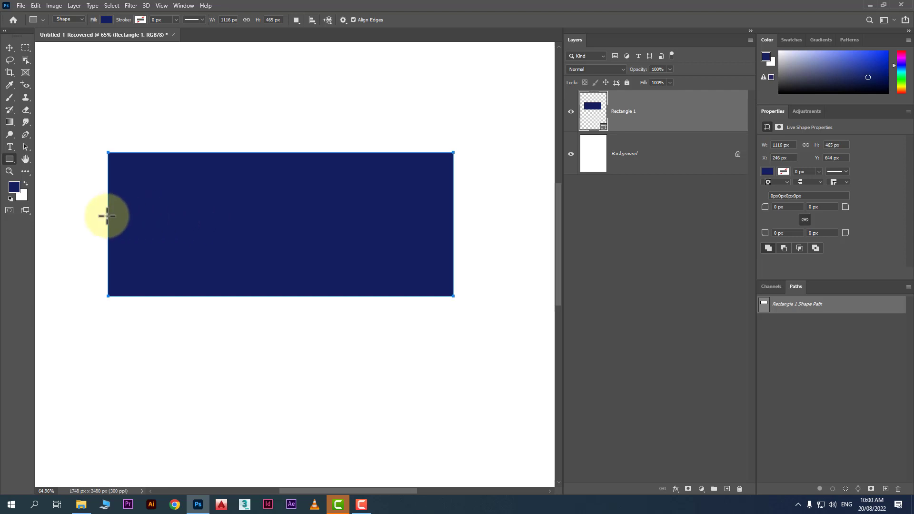
click(15, 188)
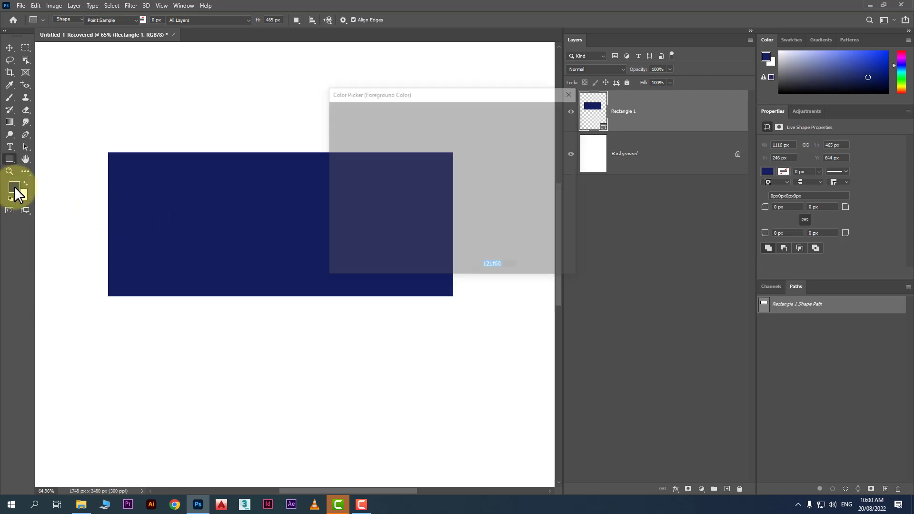
click(349, 115)
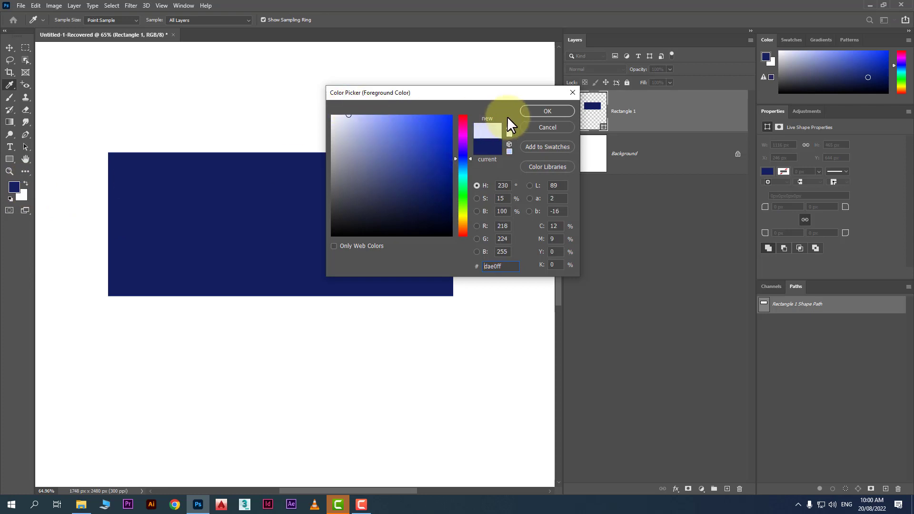
click(540, 110)
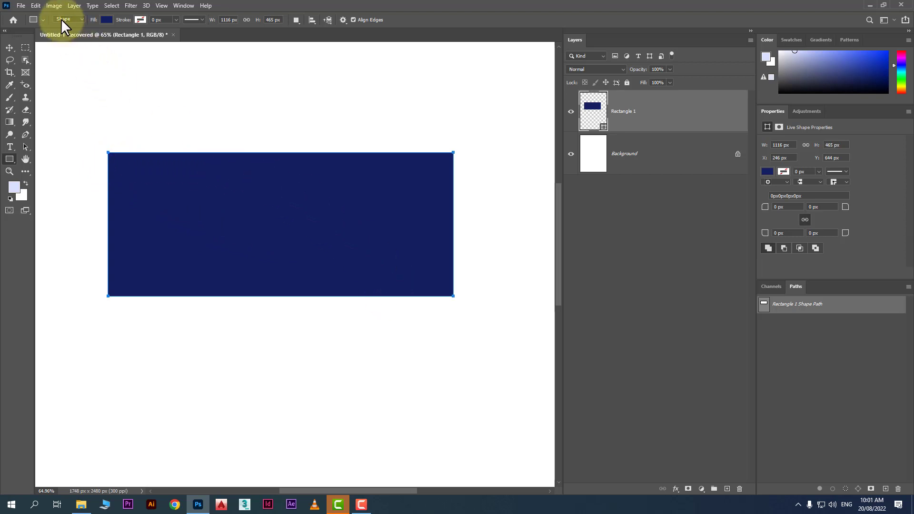
click(106, 19)
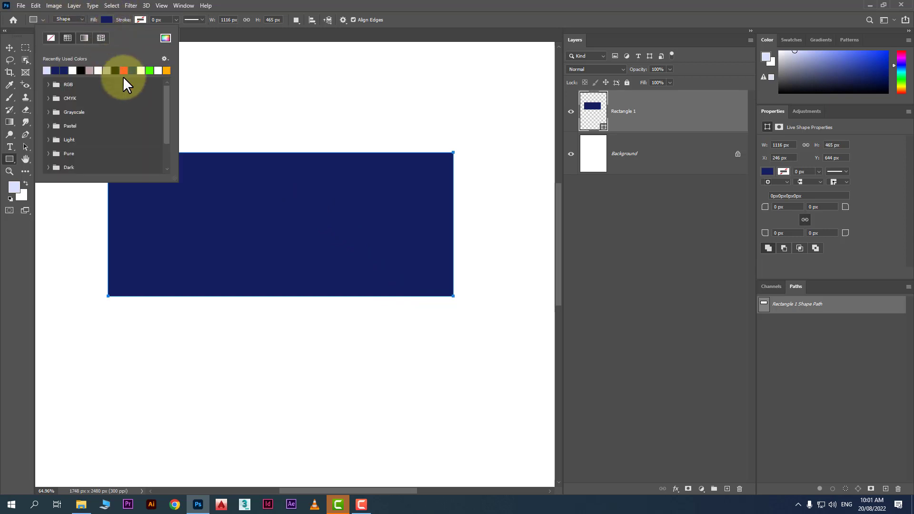
click(123, 70)
click(149, 70)
click(159, 70)
click(158, 70)
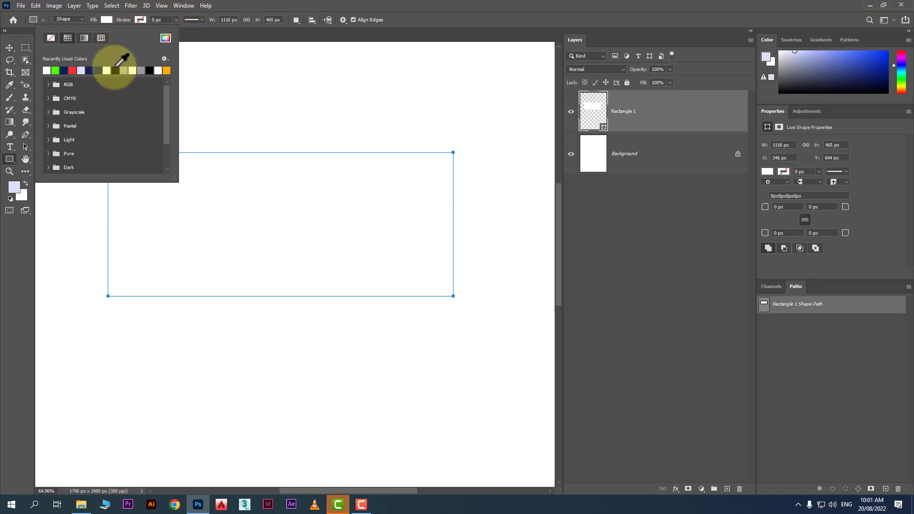
click(149, 70)
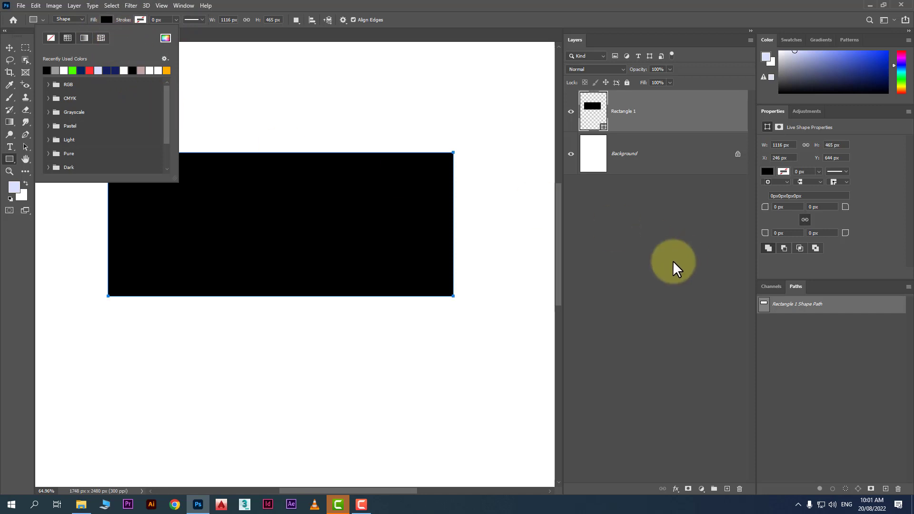
click(764, 173)
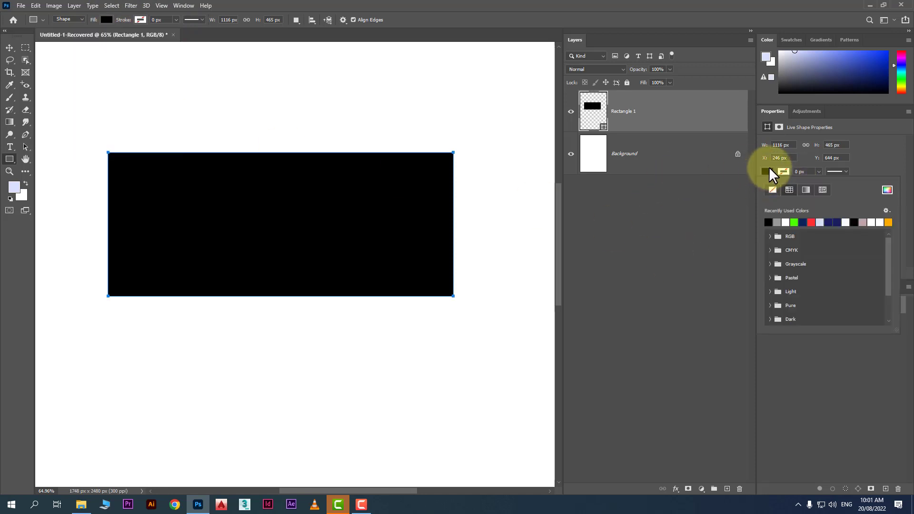
click(767, 171)
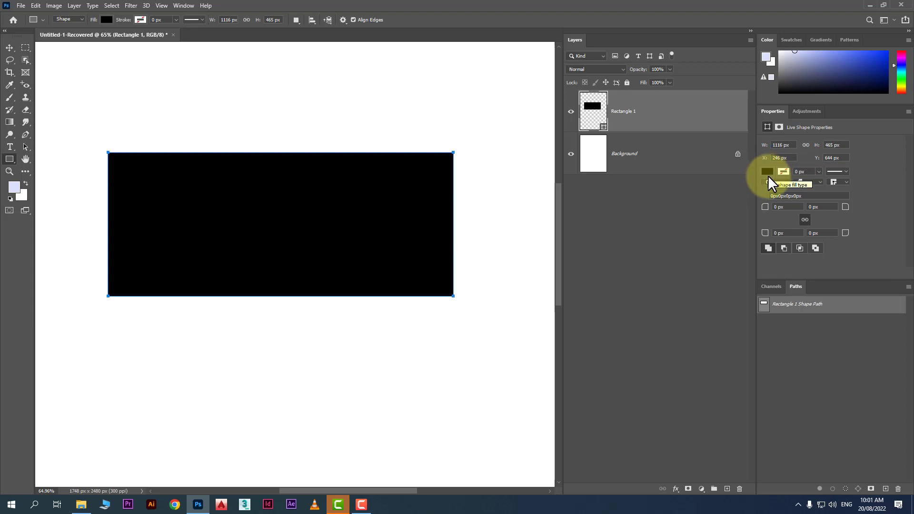
click(764, 169)
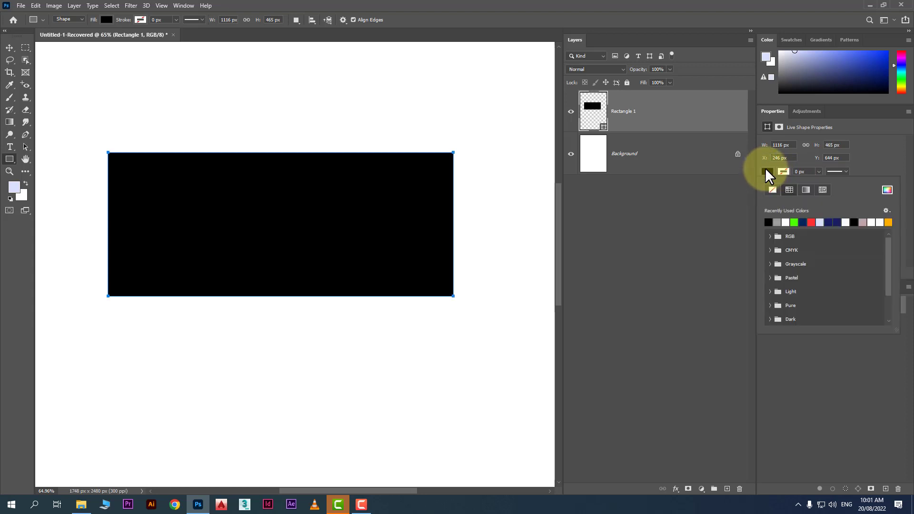
click(833, 222)
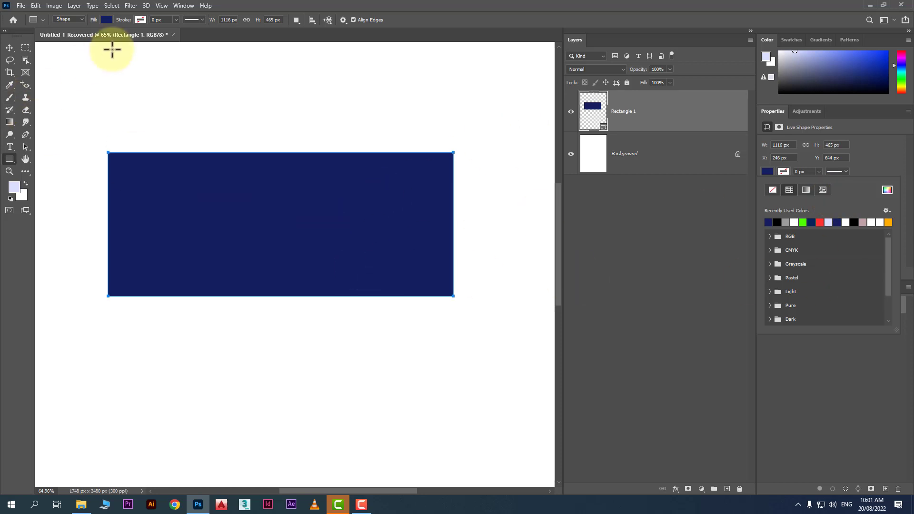
Try No Color, solid navy, then pastel peach and green fills on the rectangle.
click(105, 20)
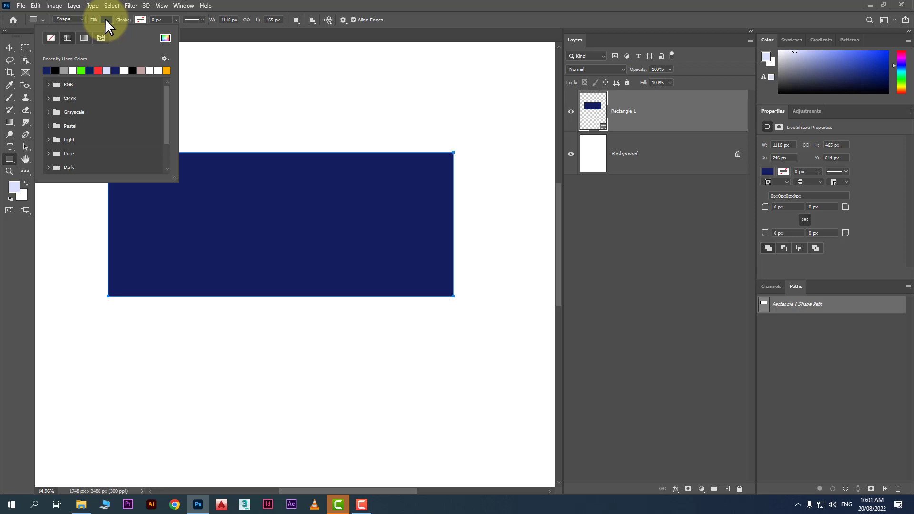
click(51, 38)
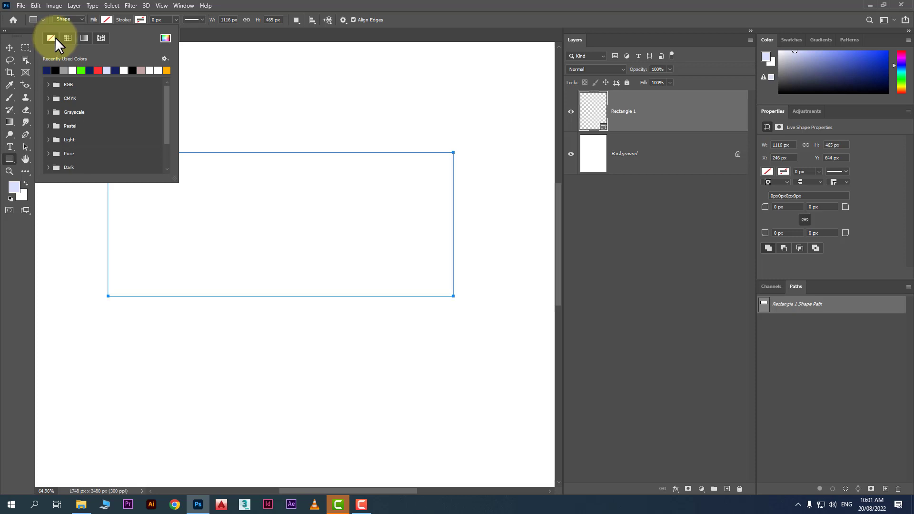
click(67, 38)
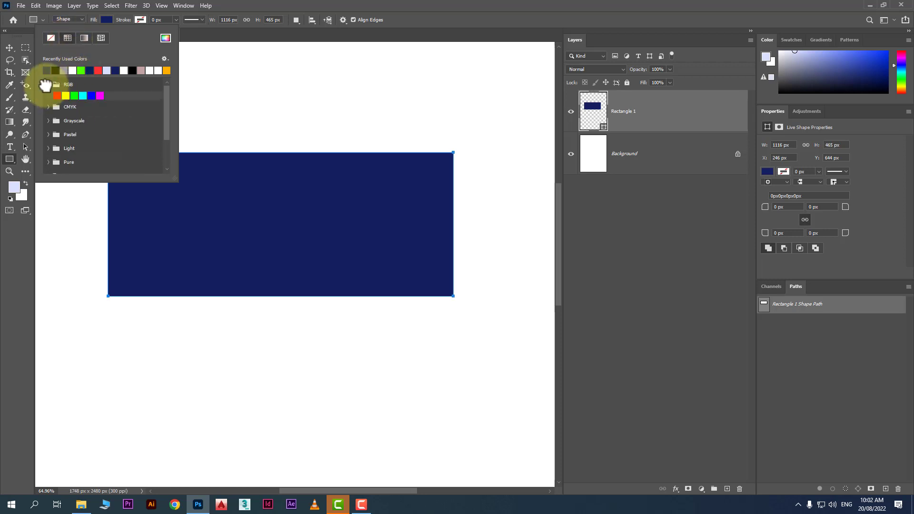
scroll(71, 108, down, 1)
click(53, 113)
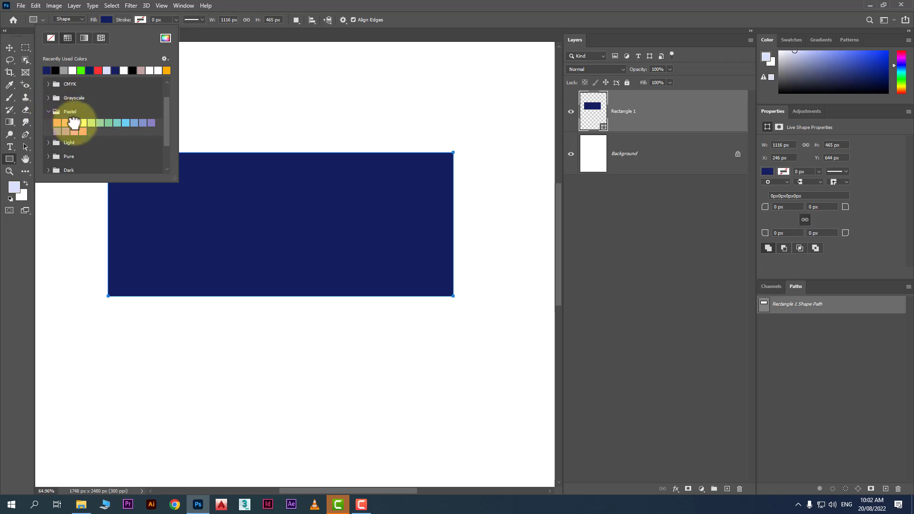
click(65, 122)
click(92, 123)
click(109, 123)
Browse the Pure and Dark swatch groups and settle on a teal-blue fill.
scroll(84, 116, down, 2)
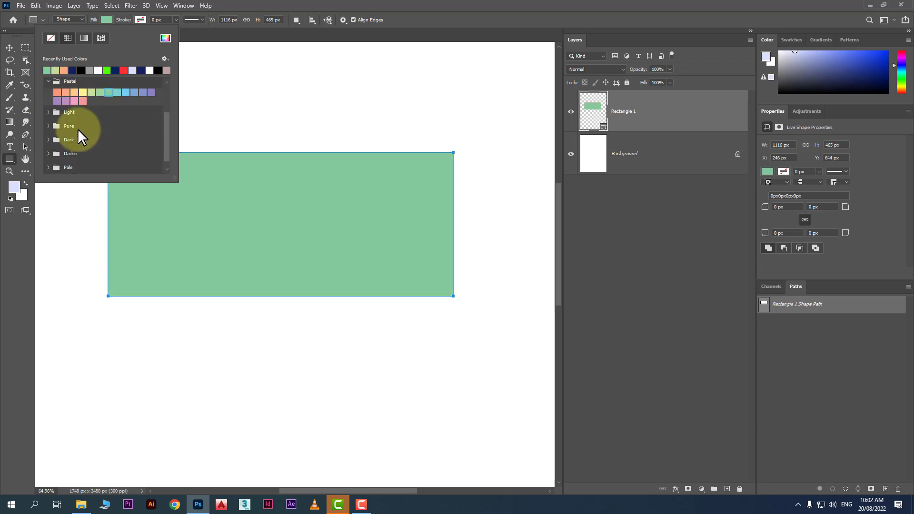
click(50, 123)
click(48, 131)
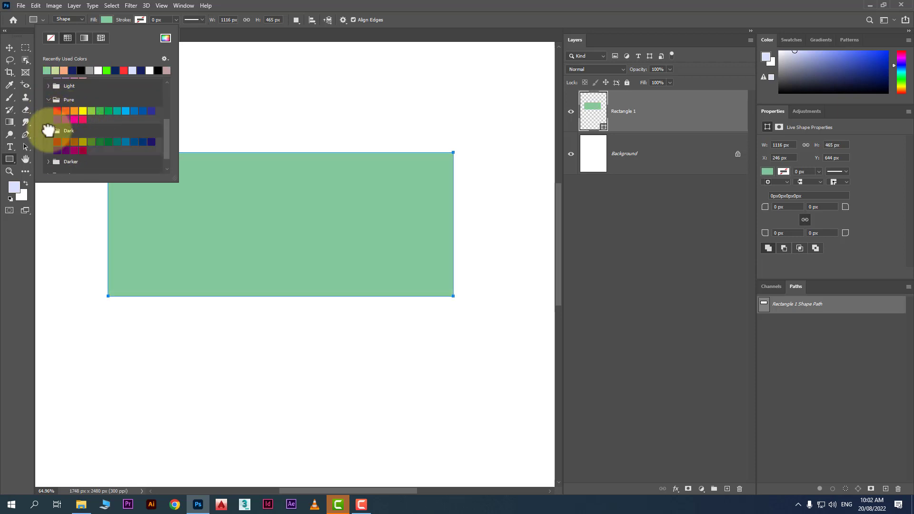
click(83, 141)
click(117, 141)
click(126, 142)
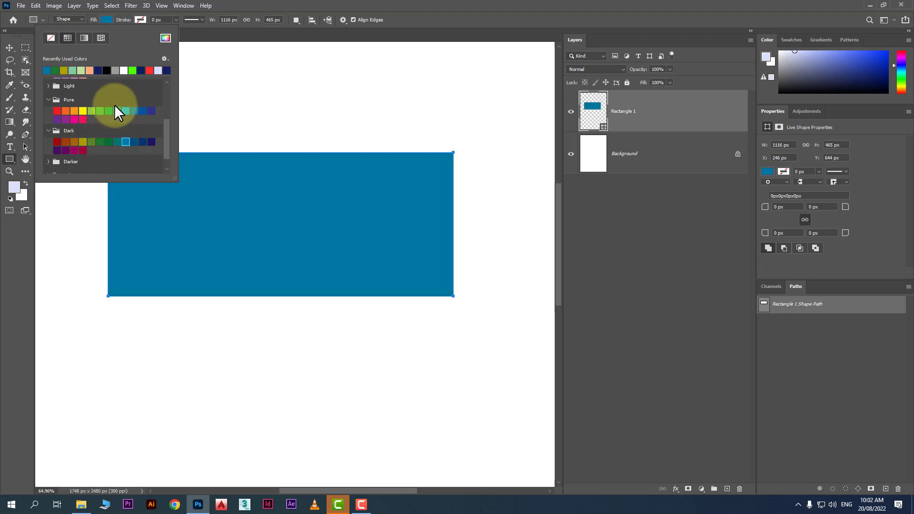
scroll(105, 90, up, 2)
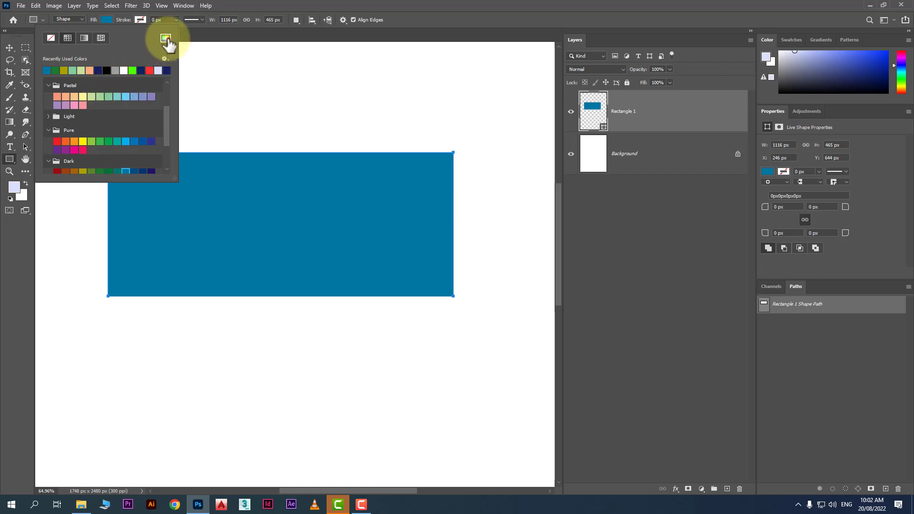
Fill the rectangle with light blue #99e3ff from the Color Picker, then switch to gradient fill.
click(166, 42)
drag(380, 131, 342, 116)
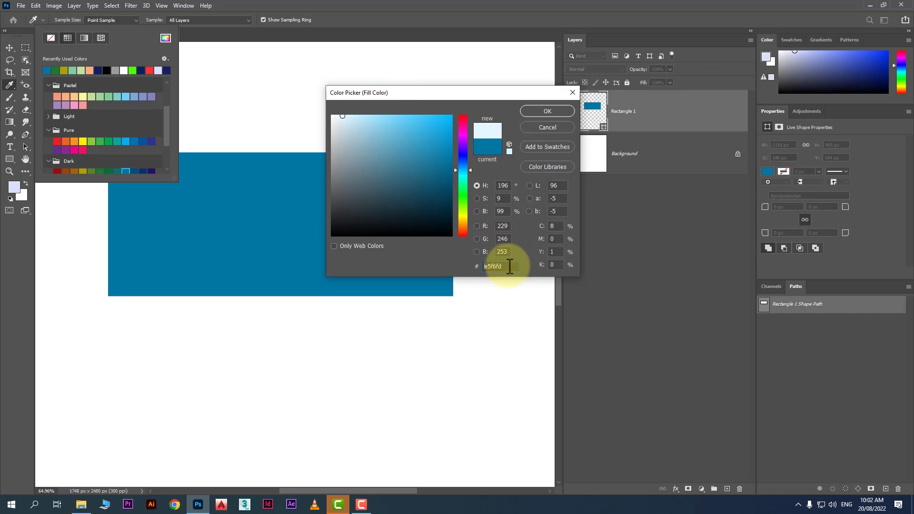
drag(509, 266, 467, 261)
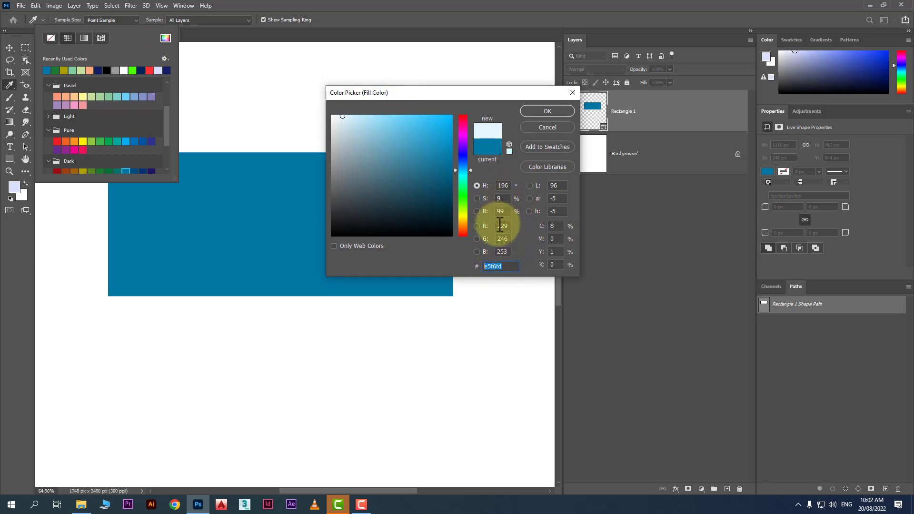
mouse_move(394, 165)
mouse_down()
mouse_move(407, 138)
mouse_move(373, 112)
mouse_up()
click(552, 112)
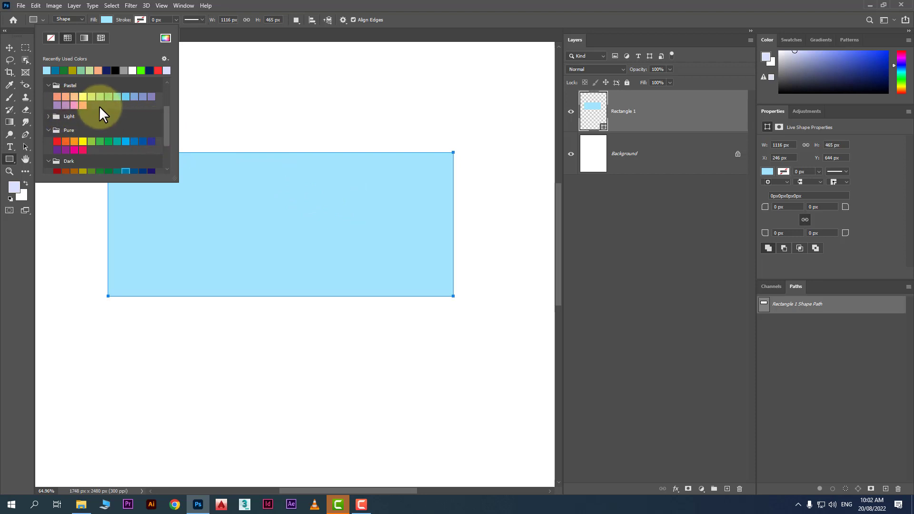
click(84, 38)
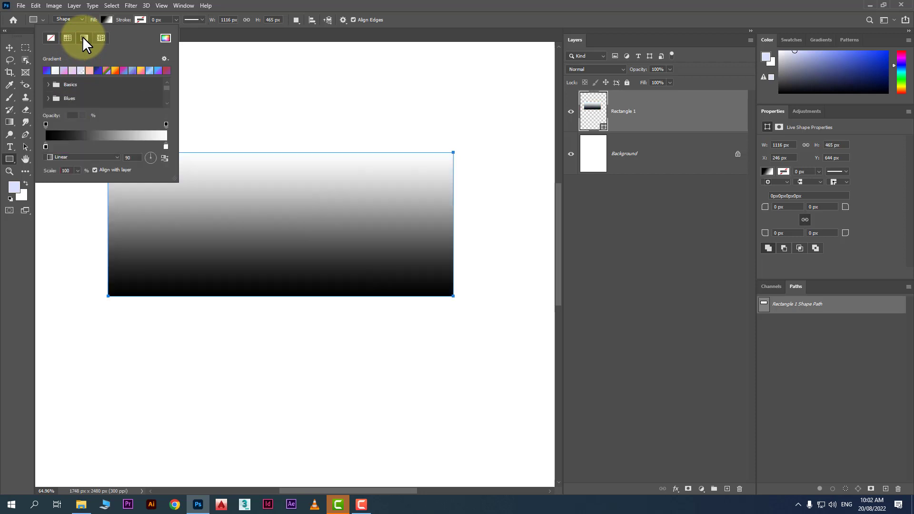
Try several gradient presets on the rectangle, including orange-yellow, pink-blue and light blue.
click(115, 71)
click(115, 71)
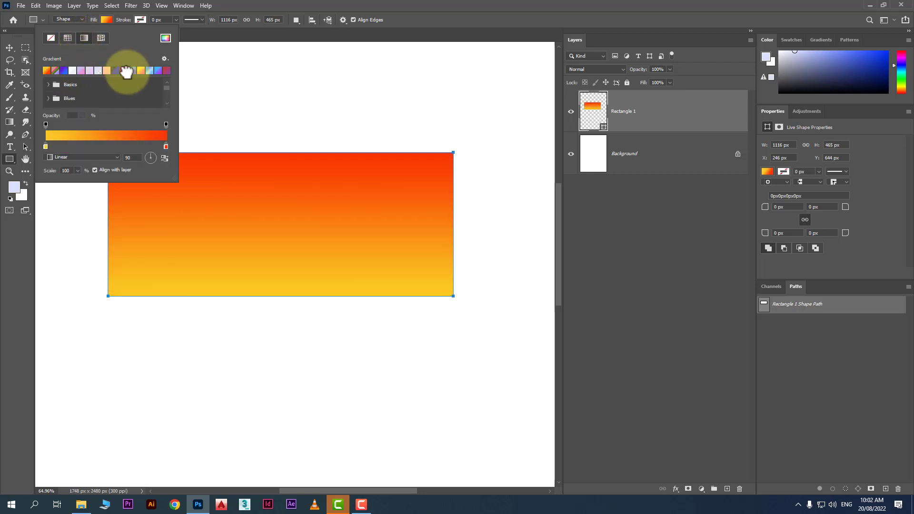
click(125, 71)
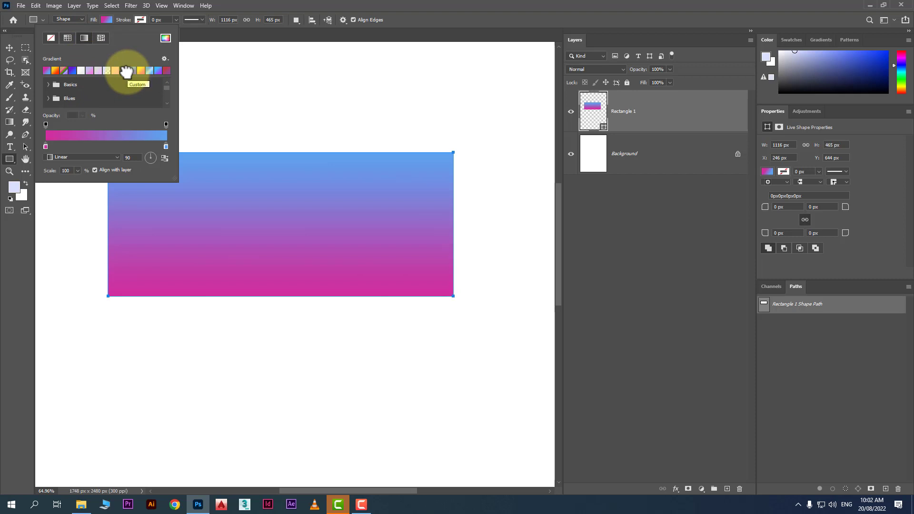
click(145, 71)
click(151, 71)
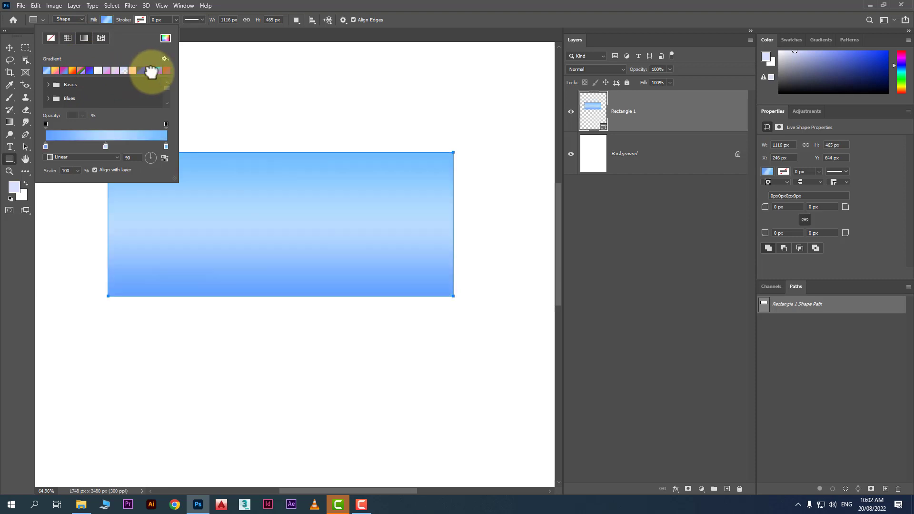
Apply an orange-pink gradient from the Pinks folder and enlarge the preset panel.
scroll(53, 102, down, 2)
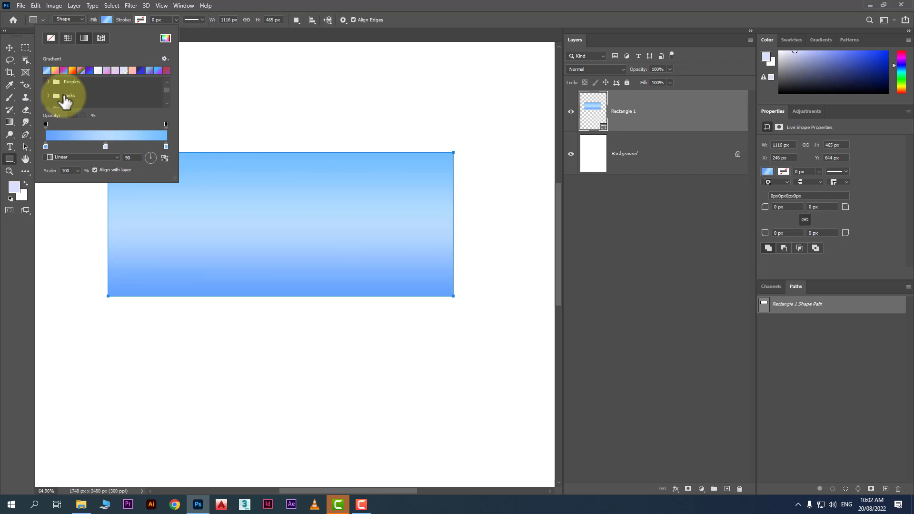
click(52, 94)
scroll(105, 102, down, 1)
click(100, 82)
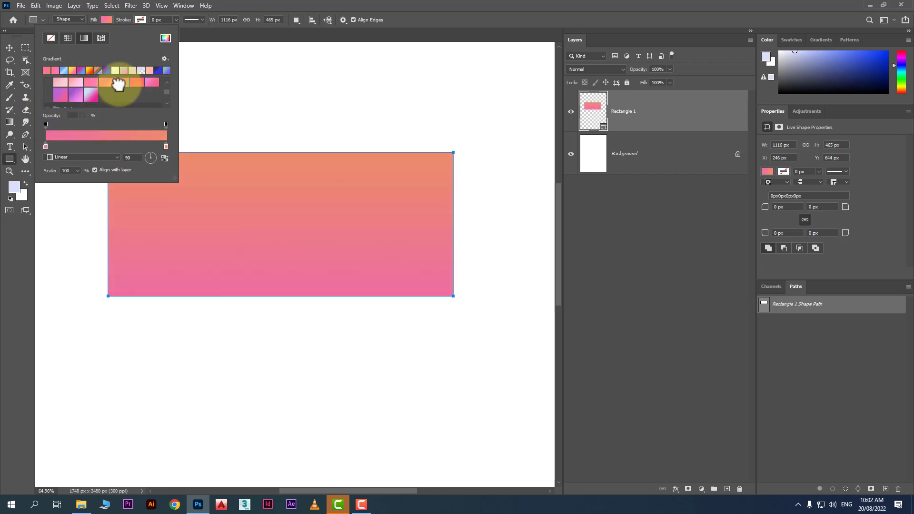
drag(175, 180, 285, 313)
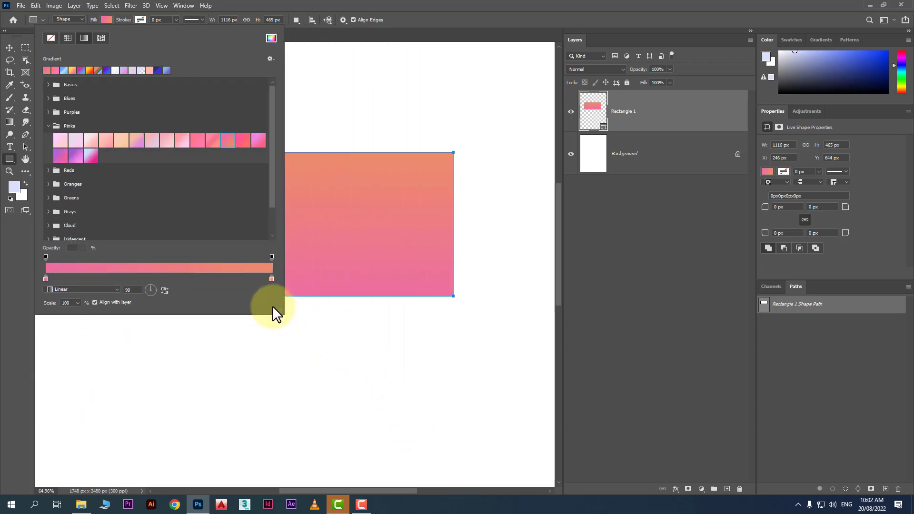
Try Oranges gradients, then apply the Basics Foreground-to-Background lavender-to-white gradient.
click(49, 184)
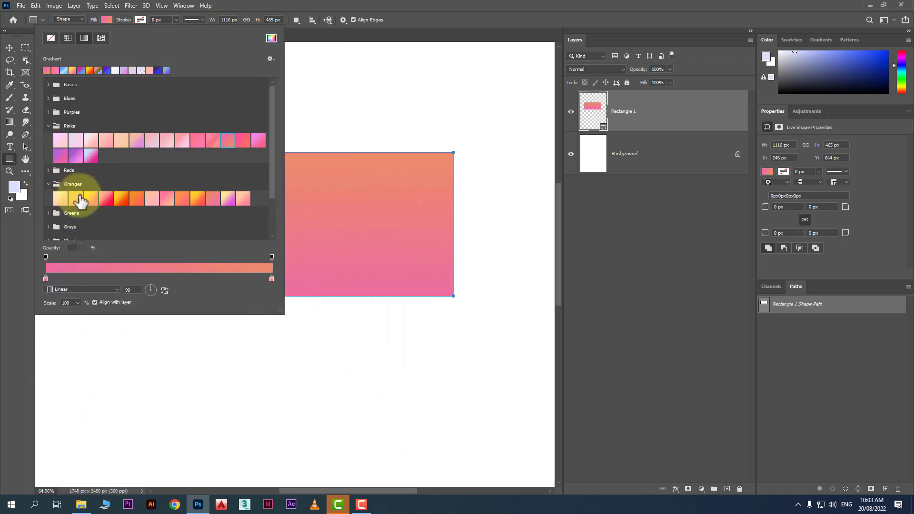
click(75, 198)
click(105, 198)
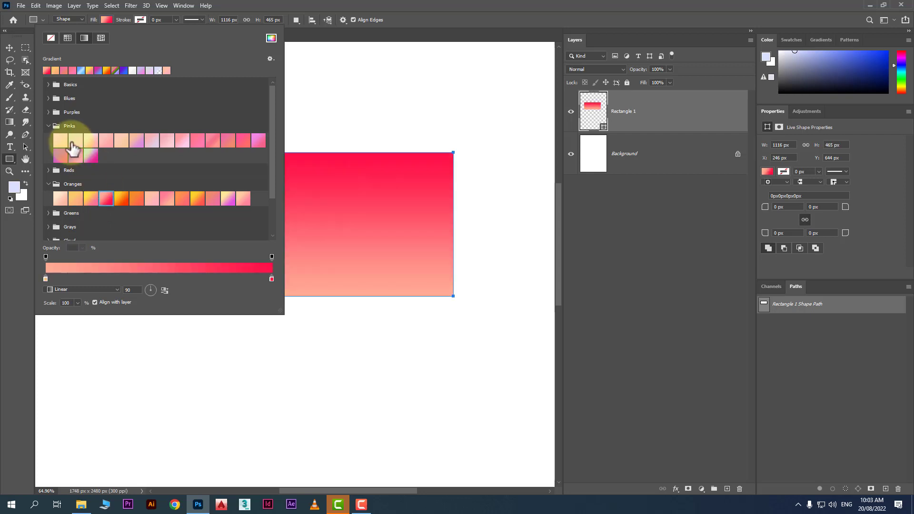
click(48, 85)
click(60, 98)
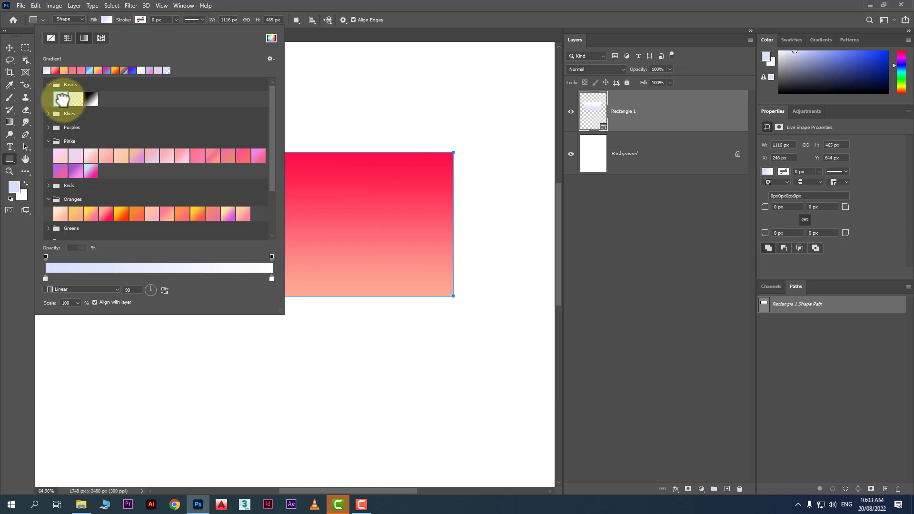
click(48, 84)
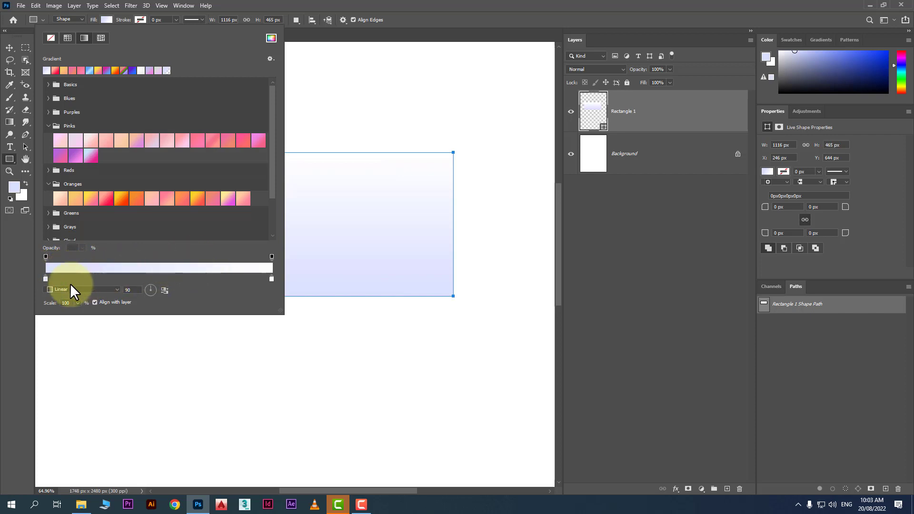
Set the gradient's left stop to blue #596bc7 and its right stop to red #d51e1e.
double_click(45, 278)
drag(383, 186, 404, 129)
click(524, 108)
click(271, 278)
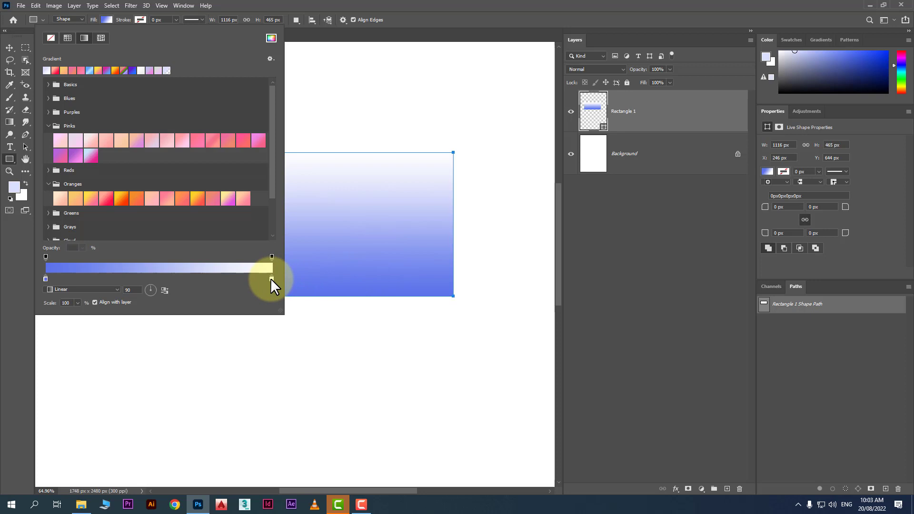
double_click(271, 279)
drag(424, 159, 435, 134)
click(546, 113)
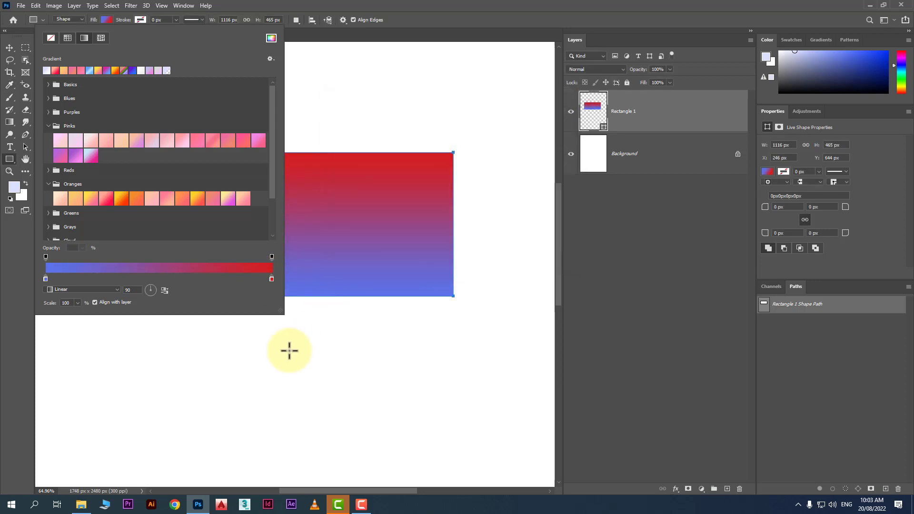
Add a white middle stop and an extra stop, then remove both.
click(106, 279)
click(156, 279)
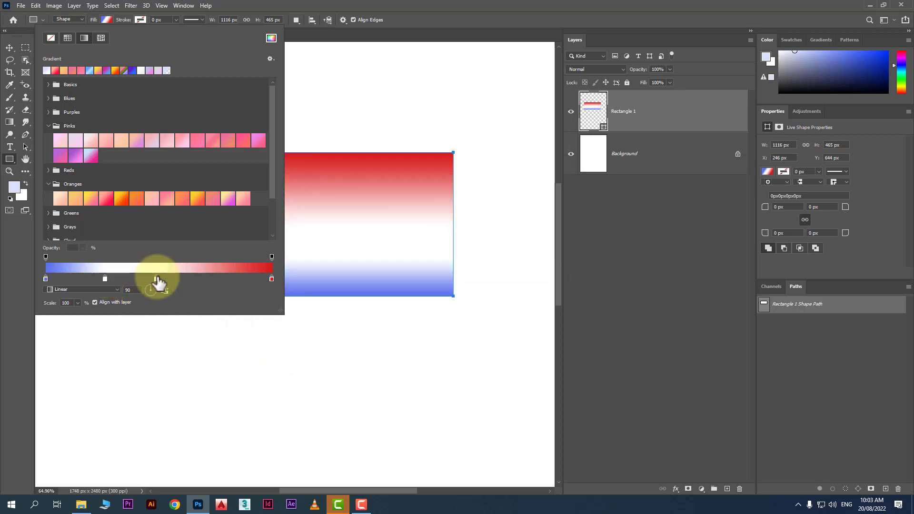
drag(156, 277, 159, 297)
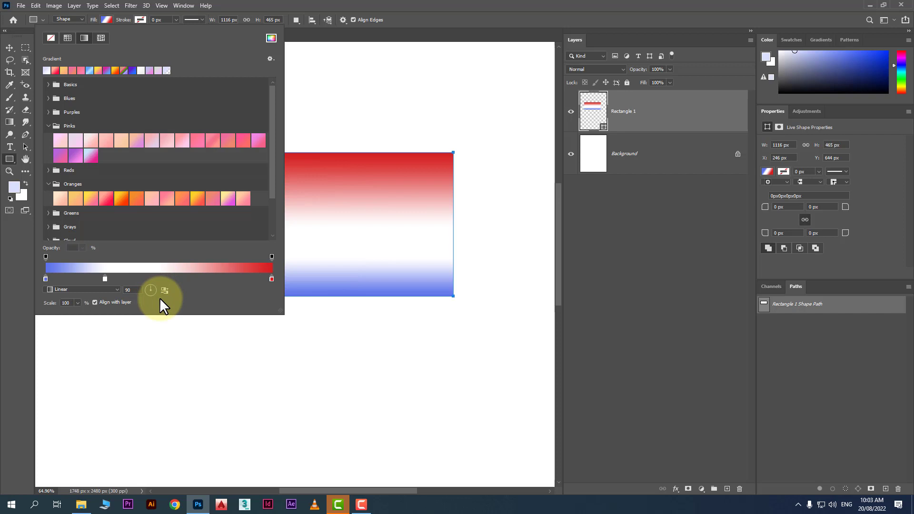
click(105, 279)
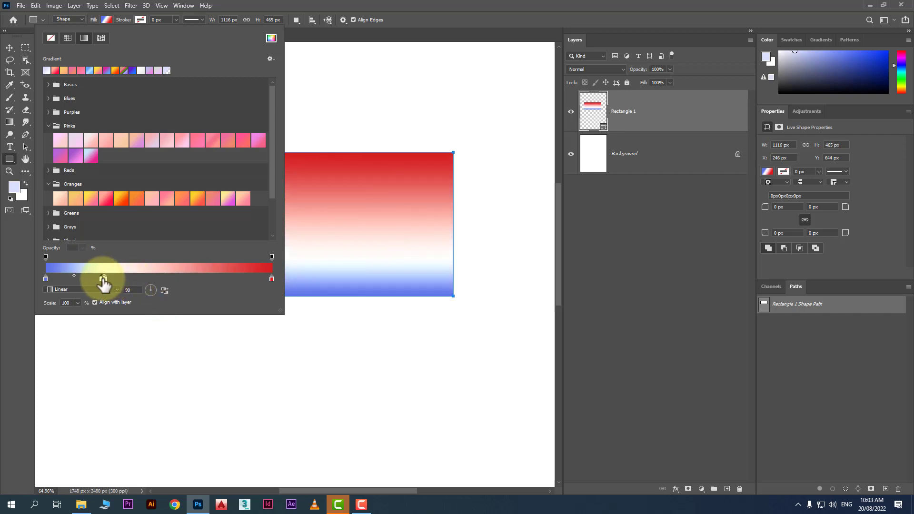
click(104, 307)
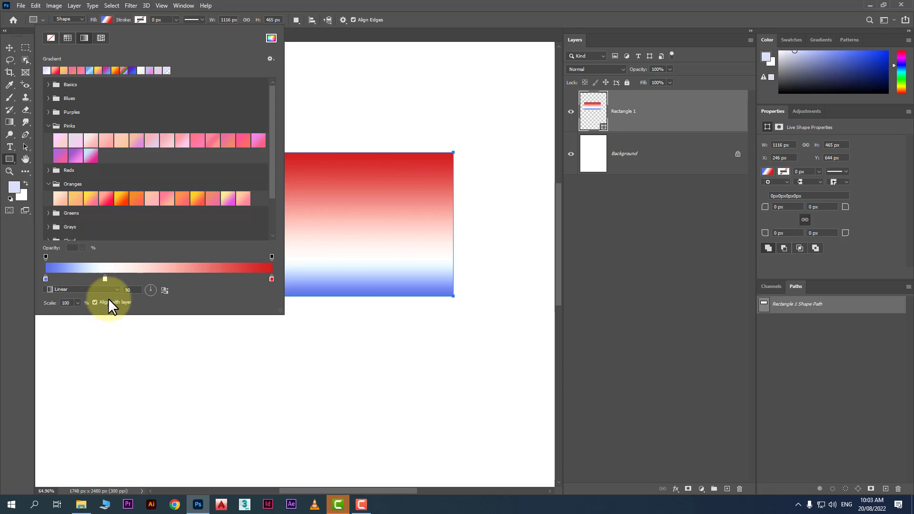
drag(104, 279, 105, 300)
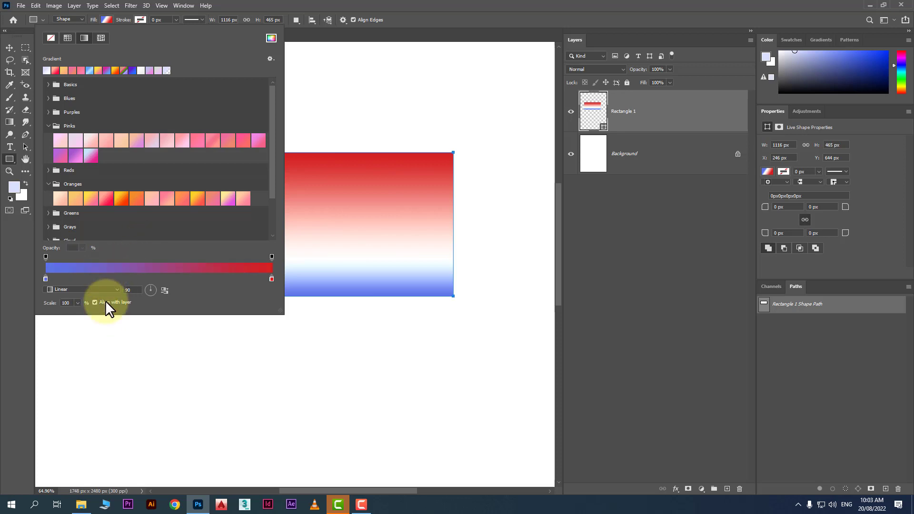
Try red-orange and peach-pink Oranges presets, then Radial and Angle gradient types.
click(183, 199)
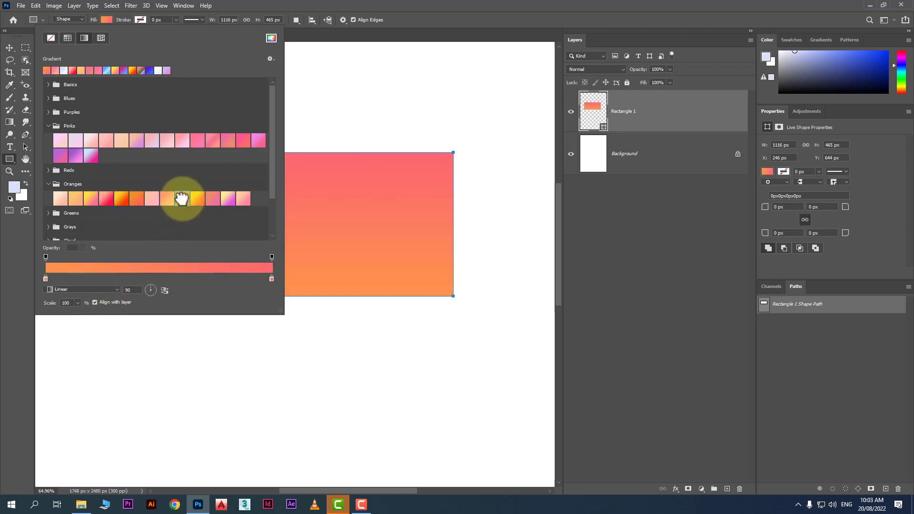
click(151, 199)
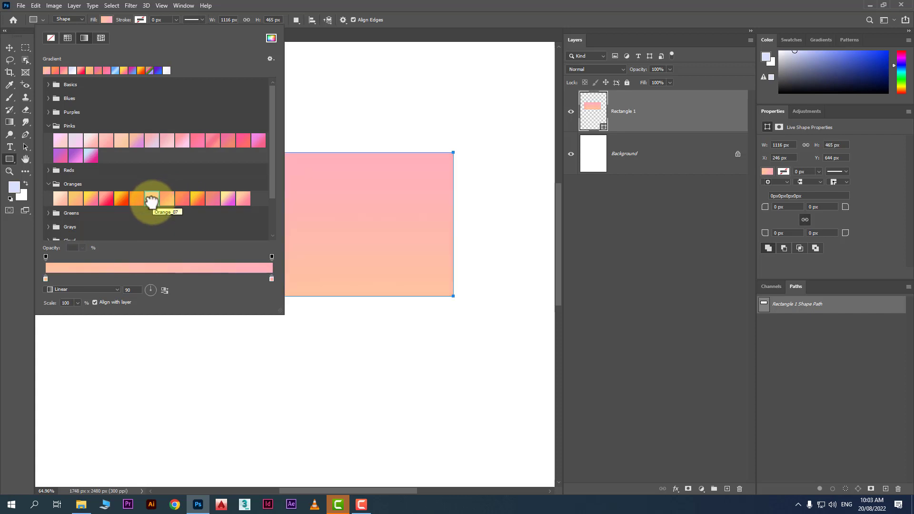
click(110, 290)
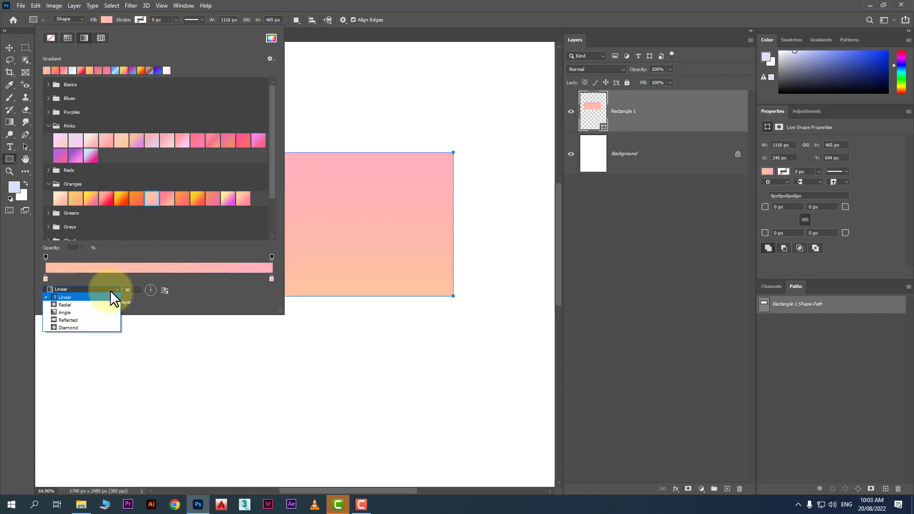
click(86, 296)
click(92, 286)
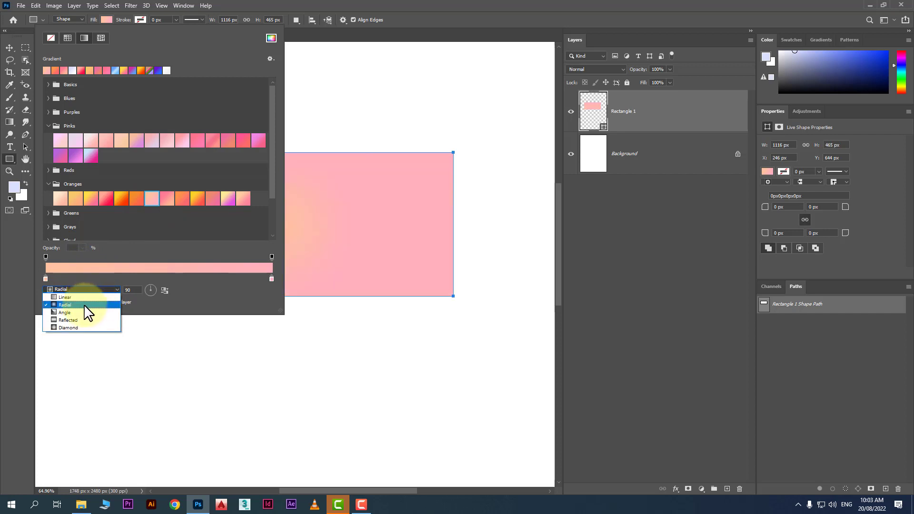
click(77, 311)
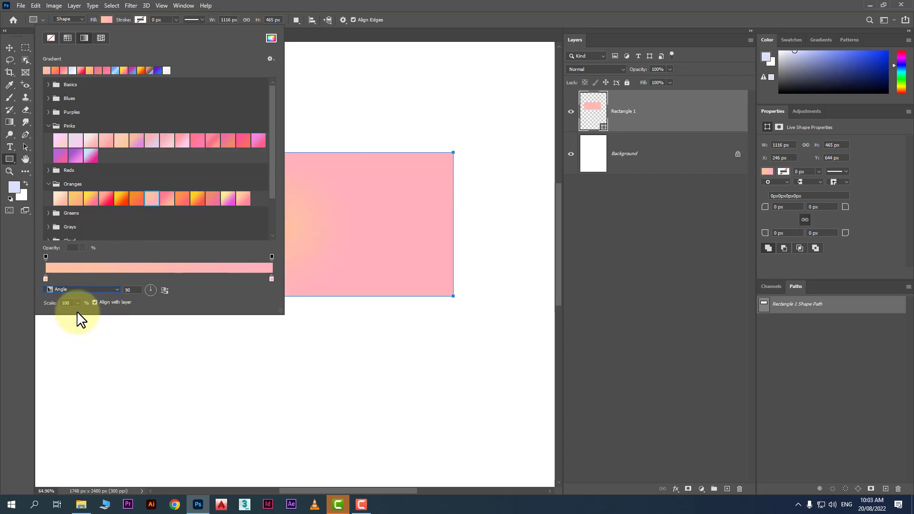
Try Reflected, settle on Diamond, and reapply the recent blue-purple gradient.
click(110, 290)
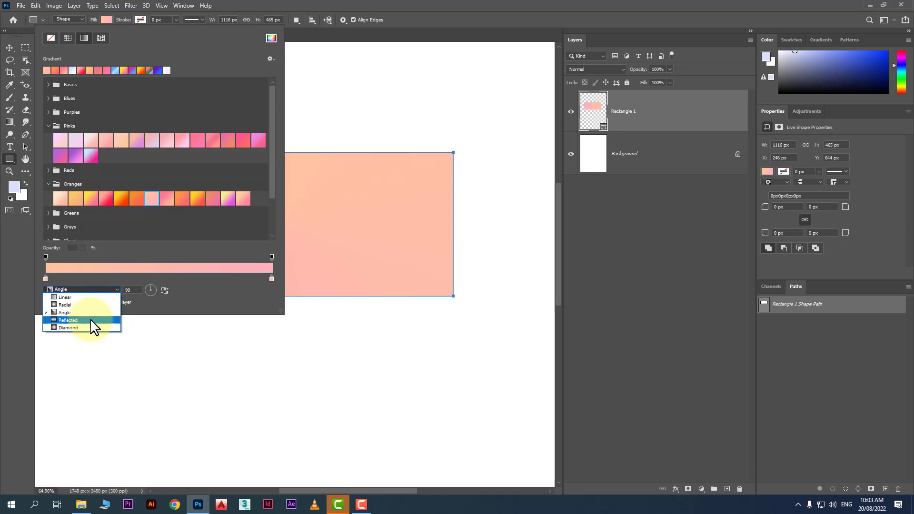
click(90, 319)
click(96, 289)
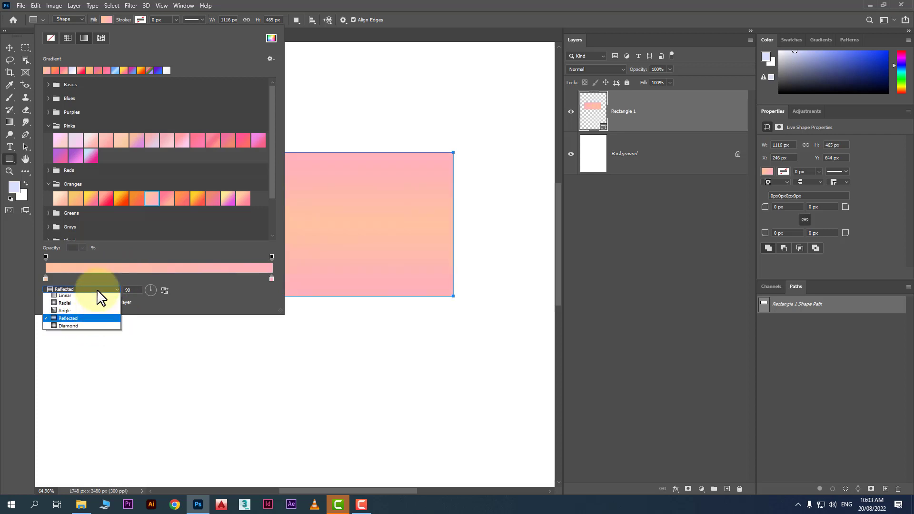
click(79, 327)
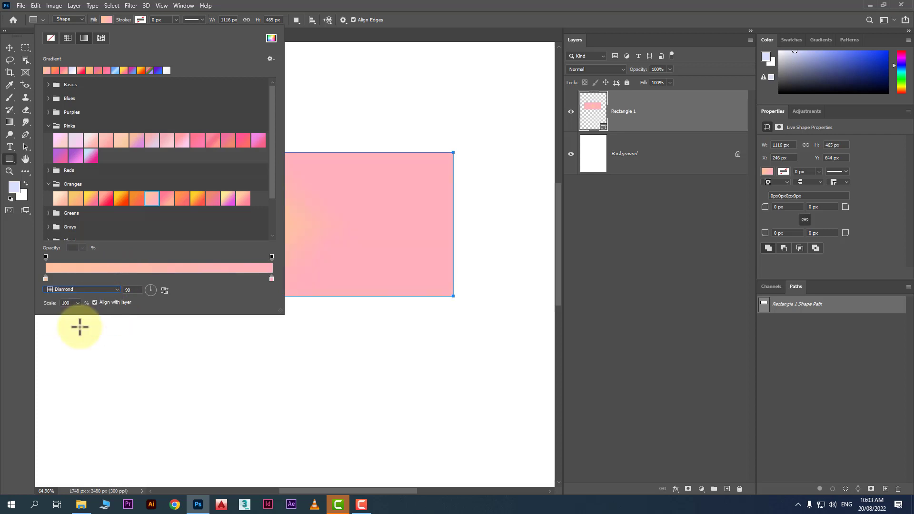
click(158, 71)
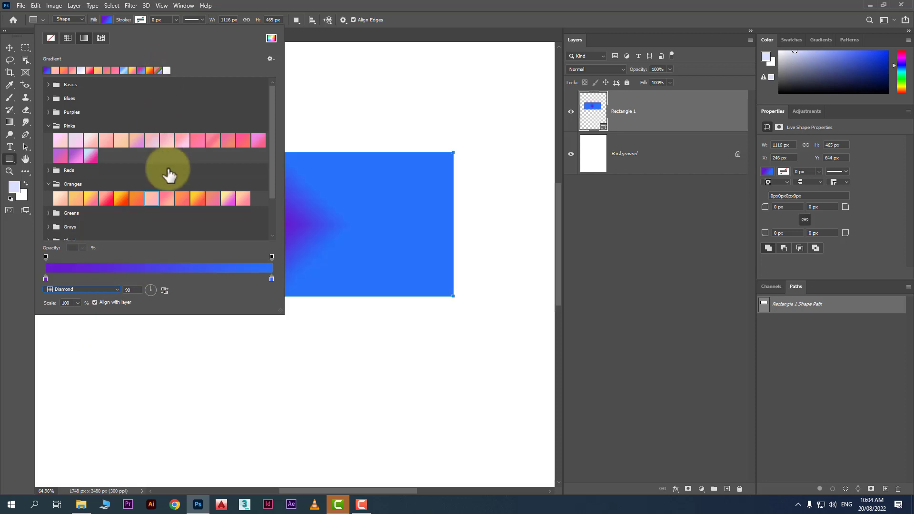
Return the gradient to Linear, angle it diagonally to about -143°, and apply a light-blue recent preset.
click(96, 289)
click(86, 296)
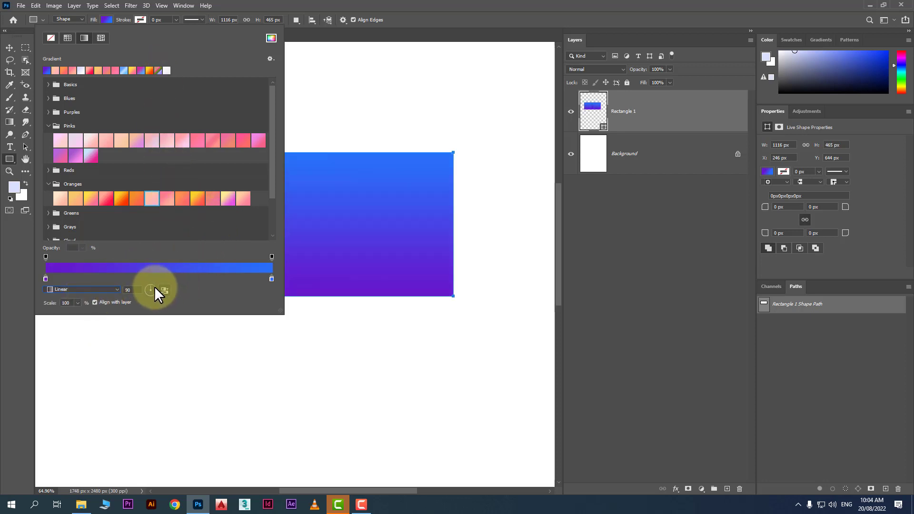
drag(153, 289, 147, 287)
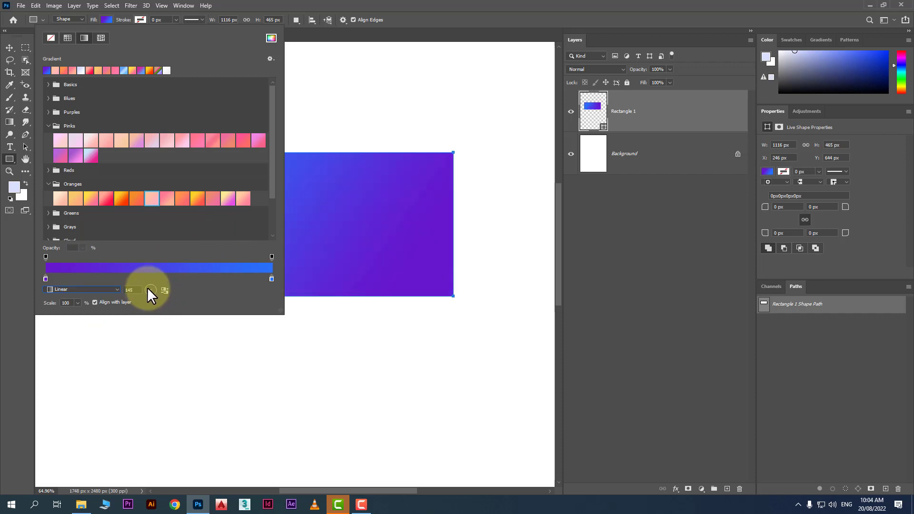
click(121, 70)
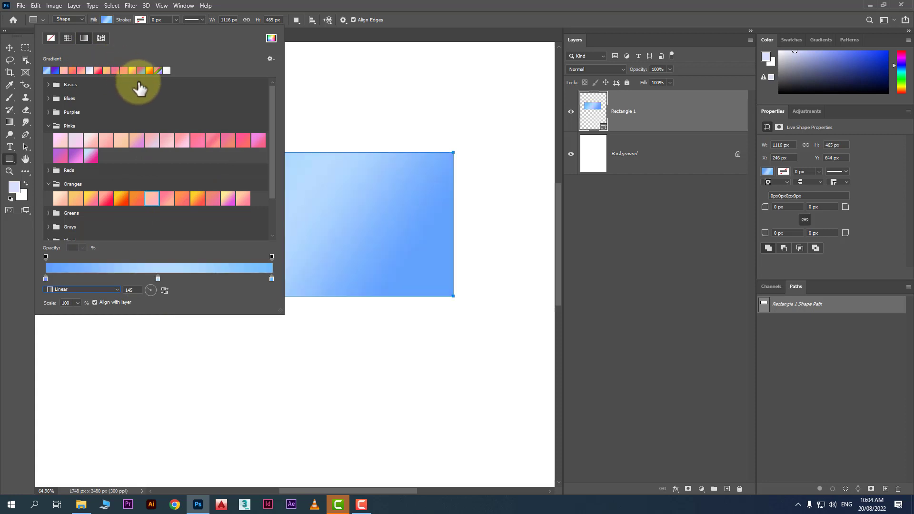
Switch the rectangle to a pattern fill using a pine-forest pattern from the Trees folder.
click(101, 37)
click(48, 84)
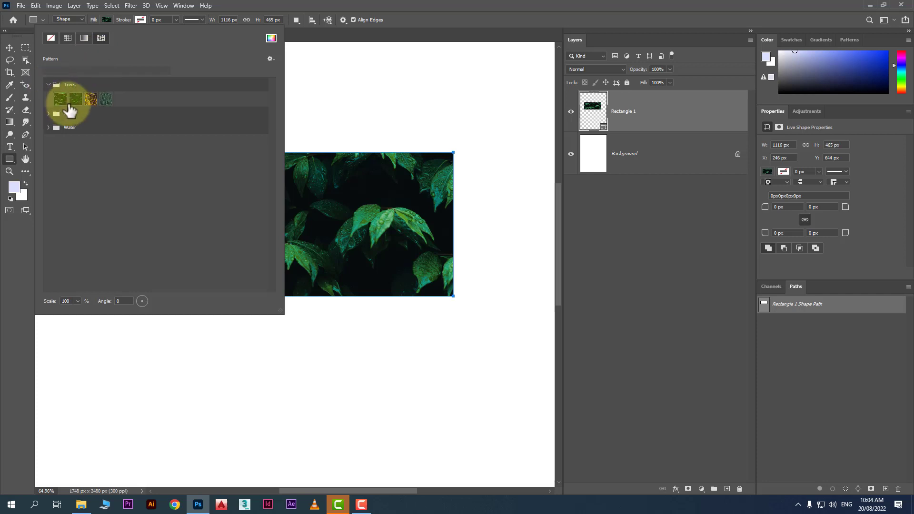
click(76, 98)
click(103, 99)
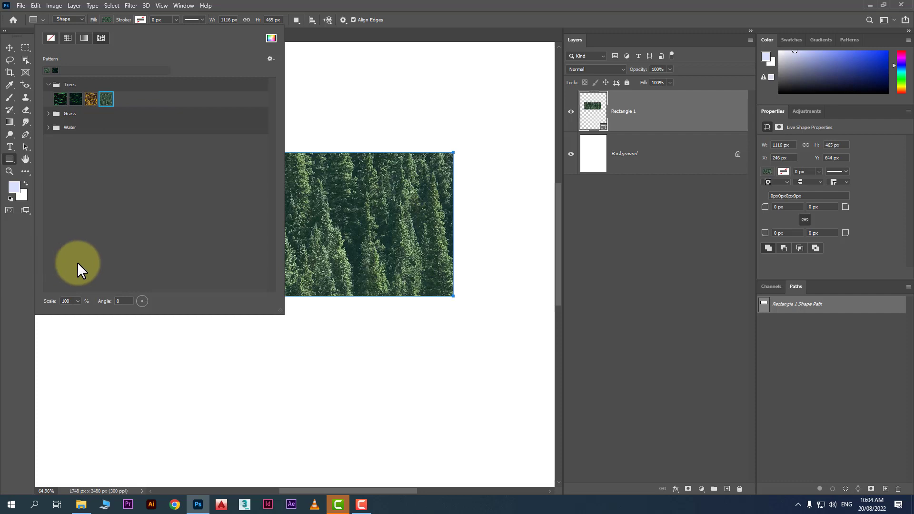
Scale the tree pattern to 199% and rotate it to -29°, then close the fill panel.
click(77, 302)
mouse_move(79, 311)
mouse_down()
mouse_move(99, 310)
mouse_move(74, 307)
mouse_move(81, 308)
mouse_up()
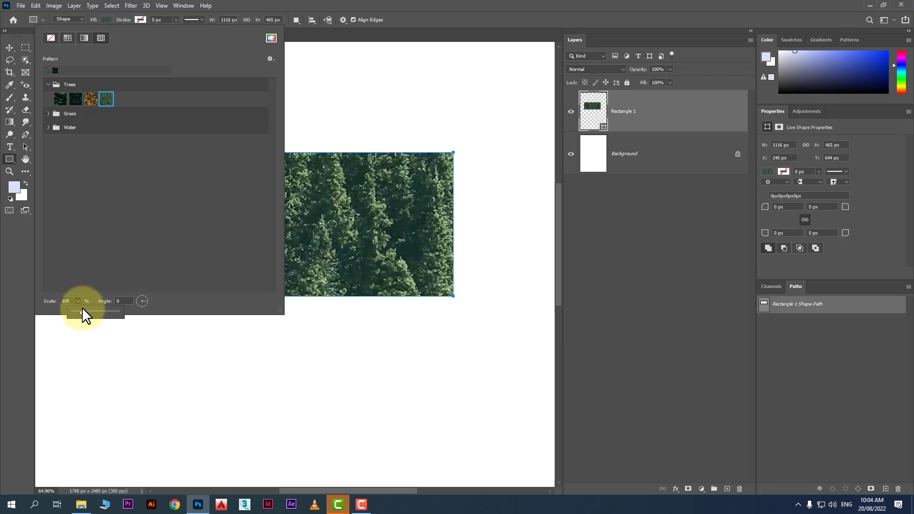
mouse_move(143, 299)
mouse_down()
mouse_move(146, 288)
mouse_move(141, 296)
mouse_up()
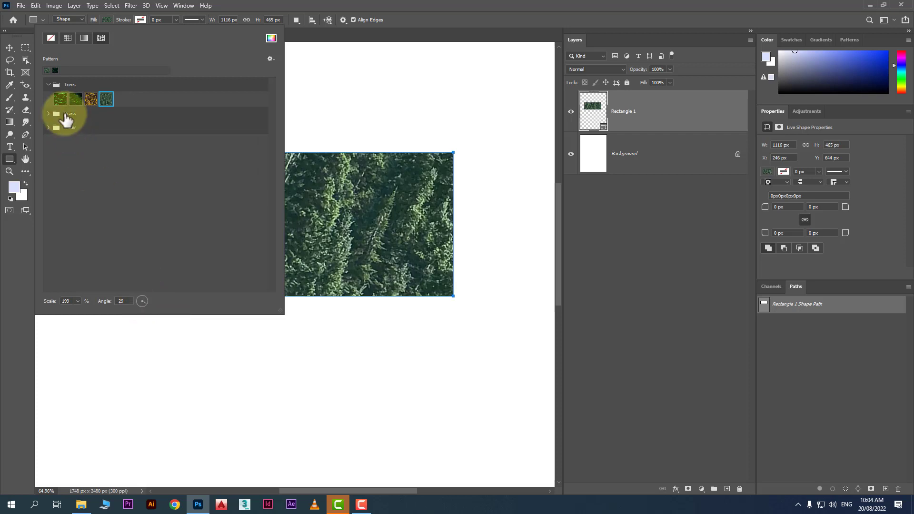
click(475, 18)
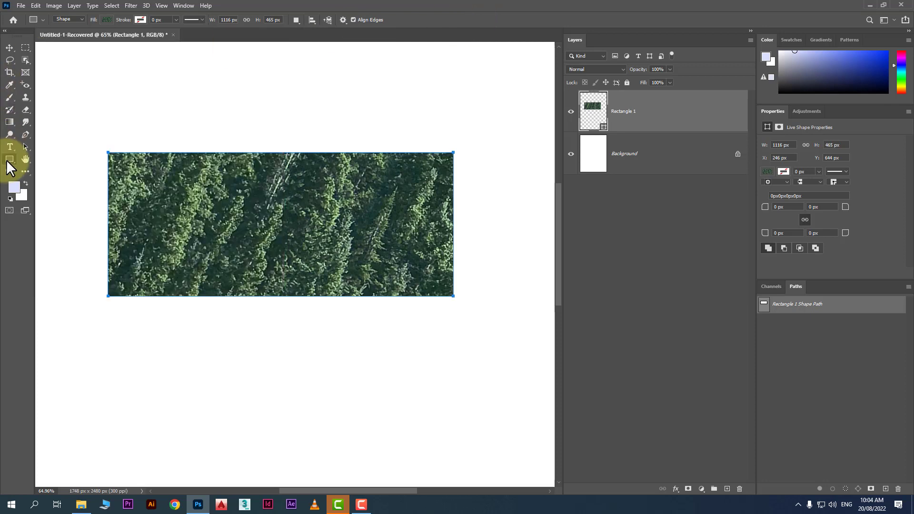
Draw a large circle with the Ellipse tool overlapping the rectangle's lower edge.
right_click(8, 159)
click(38, 169)
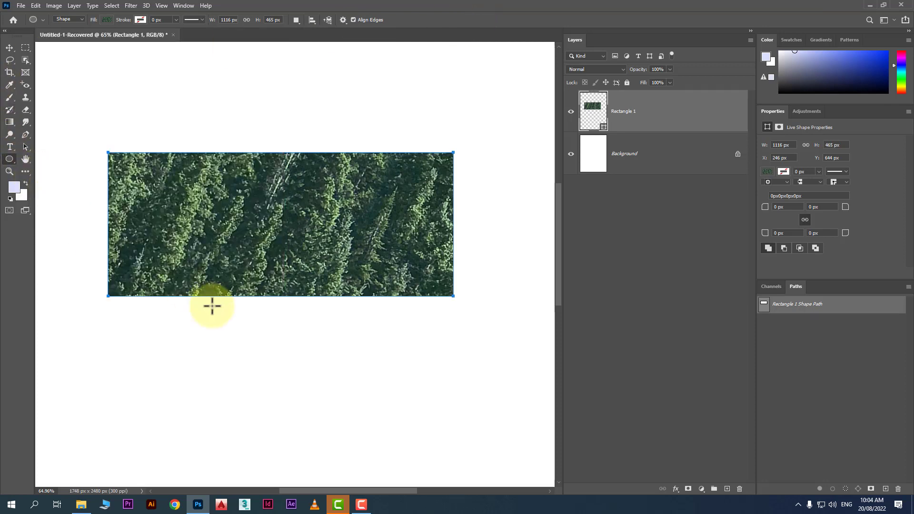
drag(174, 228, 385, 441)
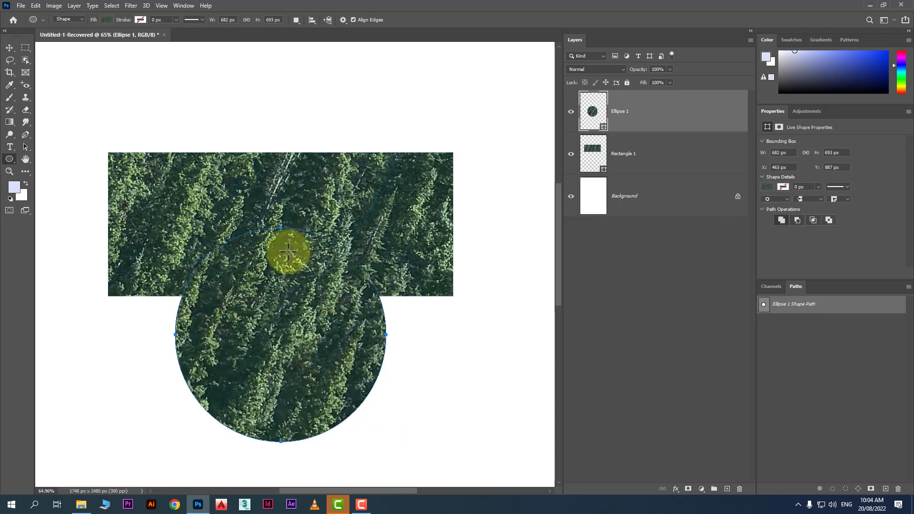
Give the circle a solid salmon-red fill chosen in the Color Picker.
click(107, 19)
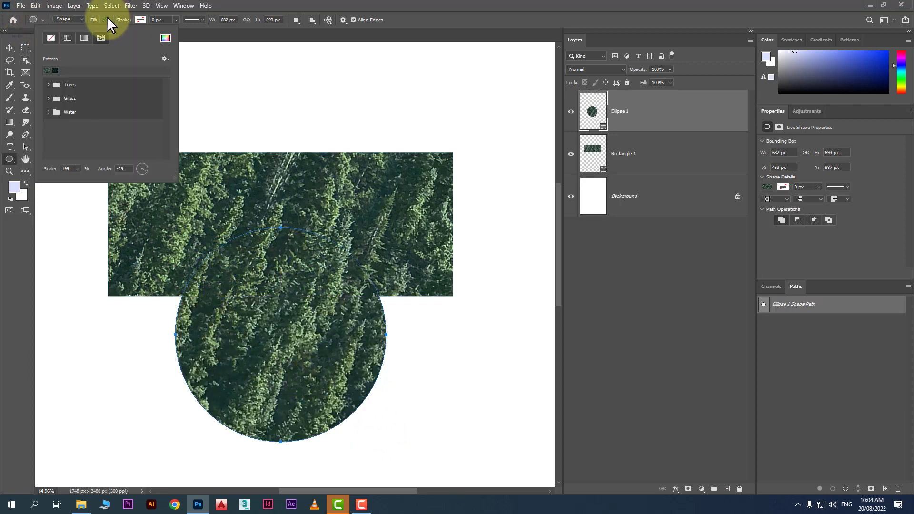
click(67, 38)
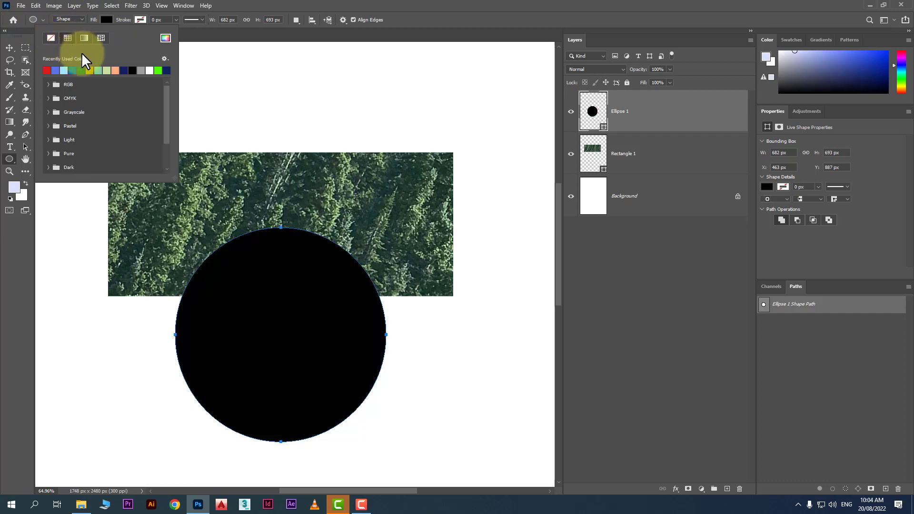
click(106, 71)
click(109, 71)
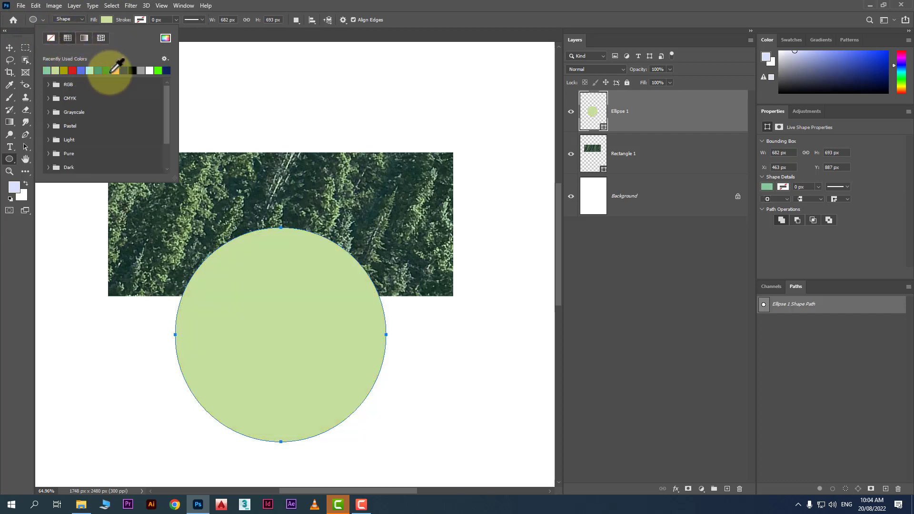
click(112, 71)
click(165, 38)
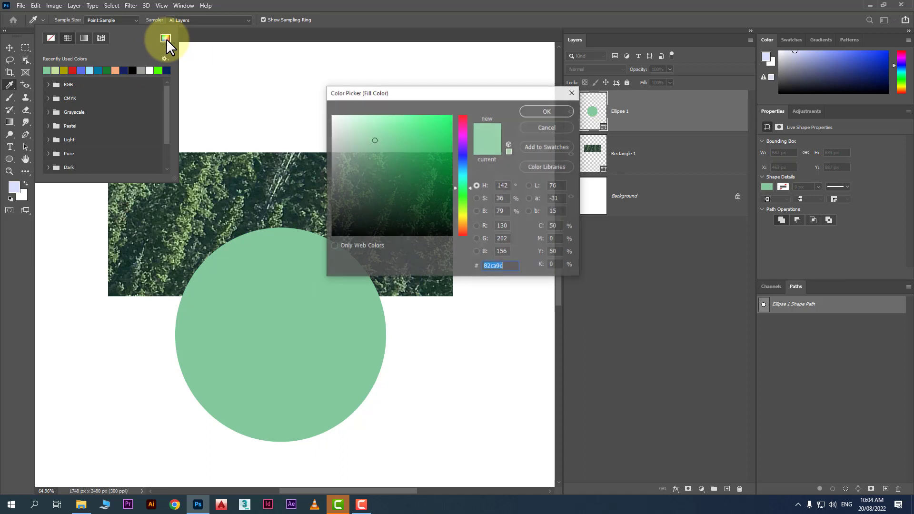
drag(410, 153, 462, 116)
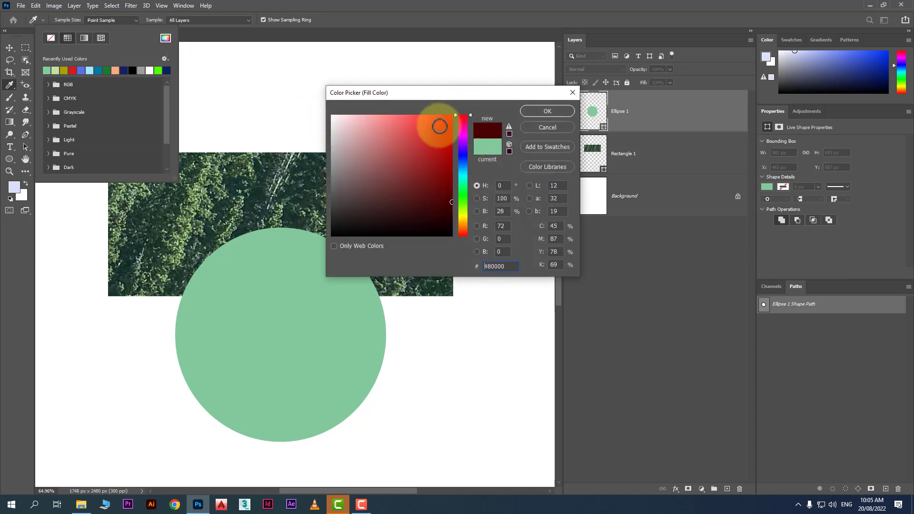
click(404, 121)
click(549, 110)
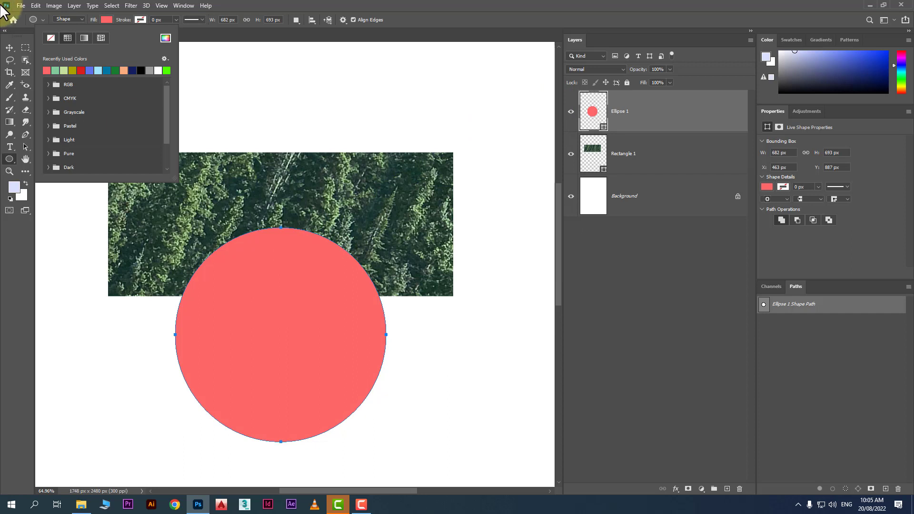
Move the patterned rectangle up and to the right.
click(9, 47)
click(408, 206)
drag(388, 288, 374, 197)
Delete the patterned rectangle and draw an ellipse path in the upper left using Path mode.
key(Delete)
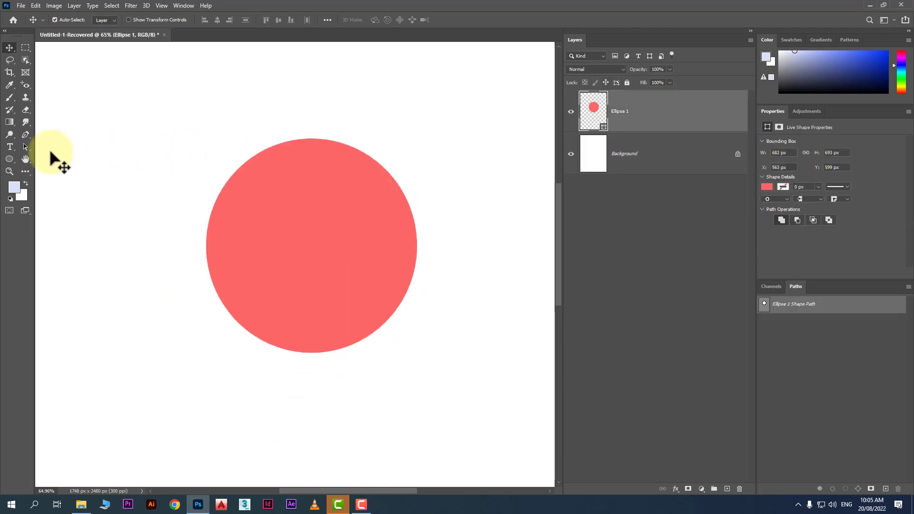
click(8, 160)
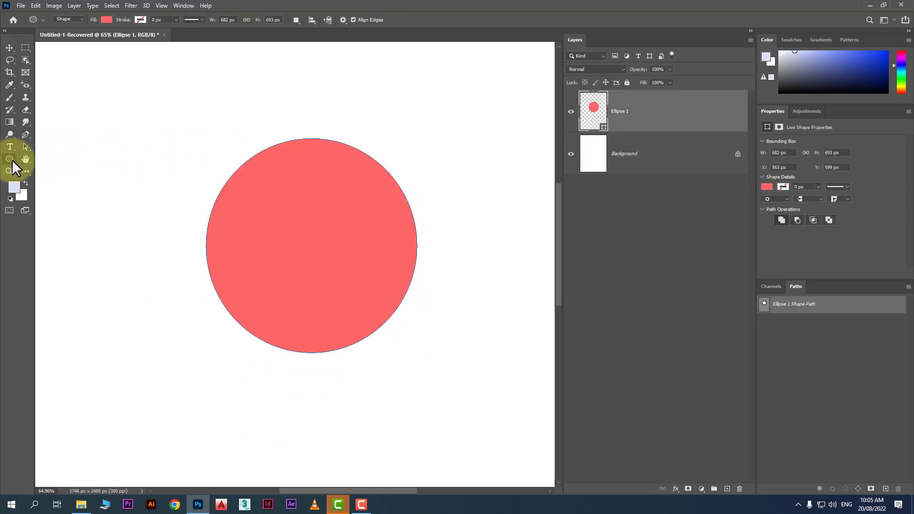
click(68, 17)
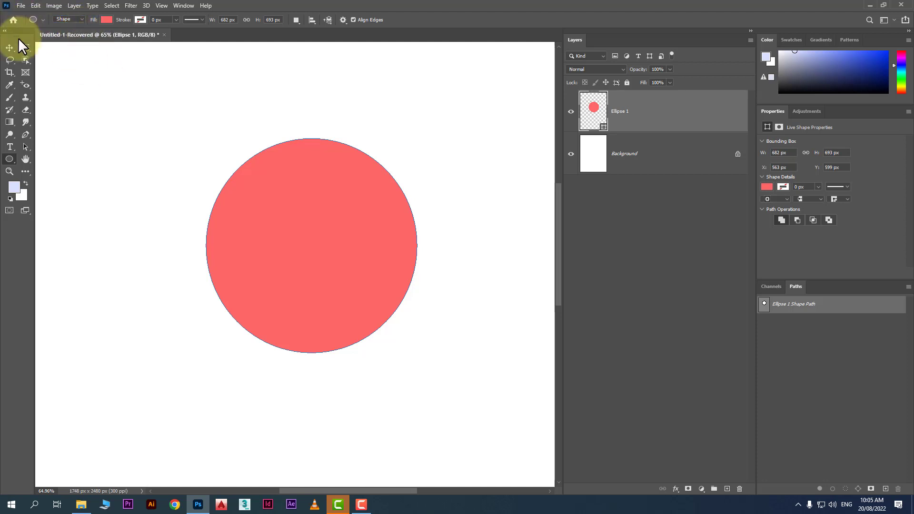
click(71, 19)
click(69, 31)
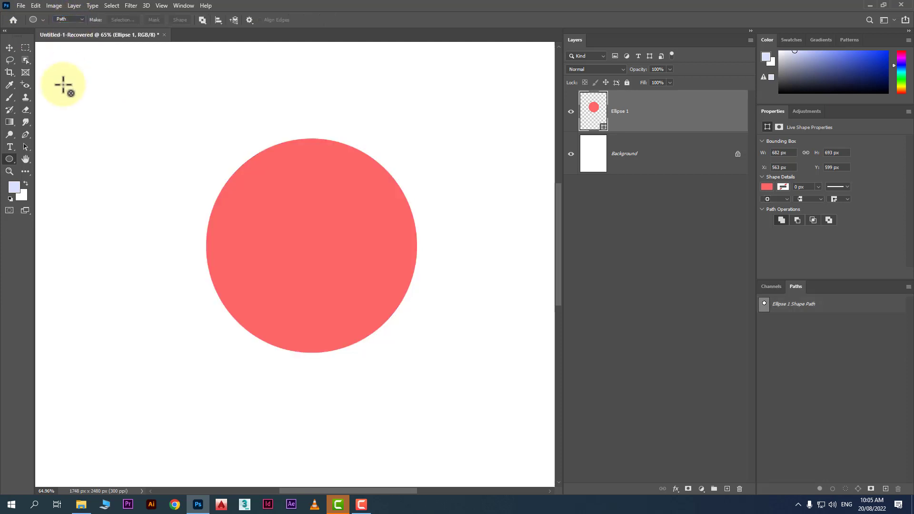
drag(82, 89, 229, 225)
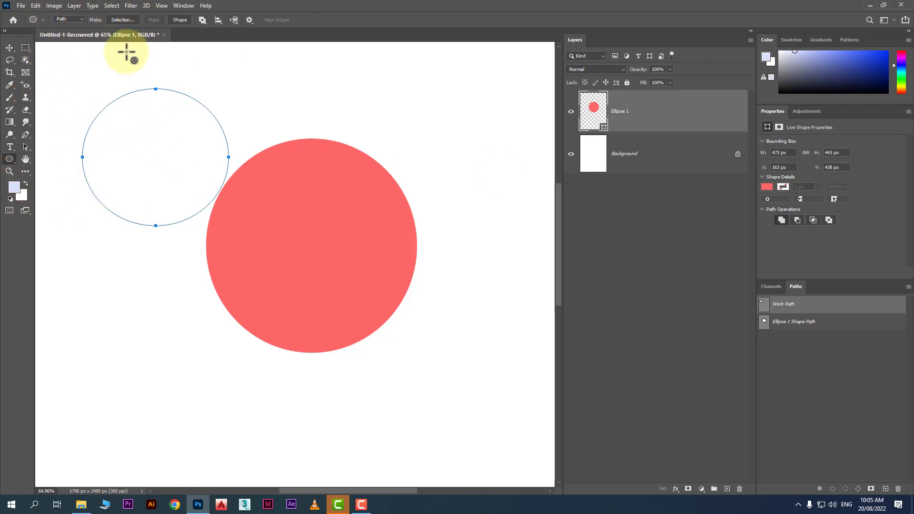
Move the red circle further right and set the Ellipse tool back to Shape mode.
click(10, 46)
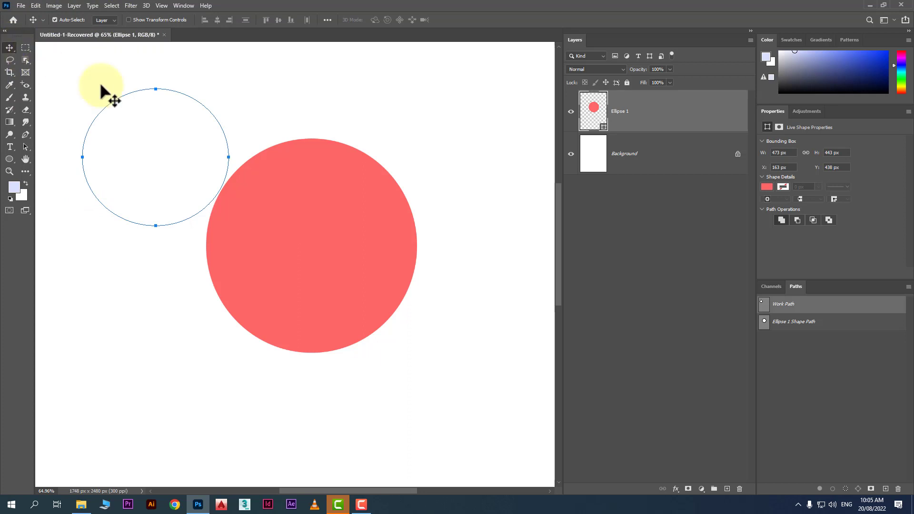
click(231, 88)
drag(212, 270, 383, 259)
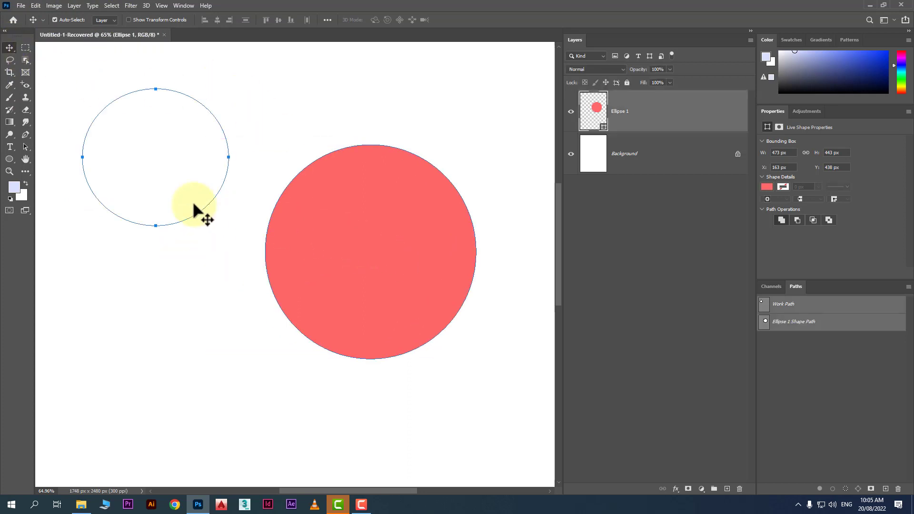
click(155, 286)
click(10, 157)
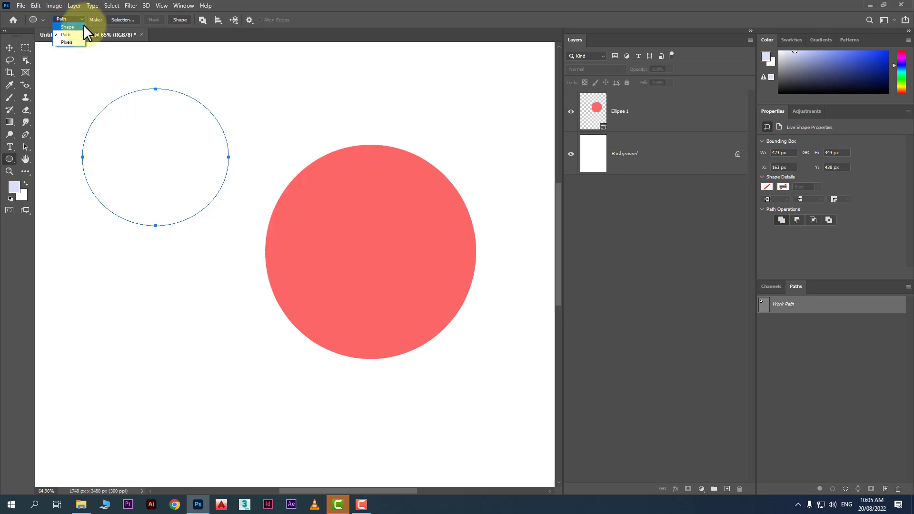
click(69, 27)
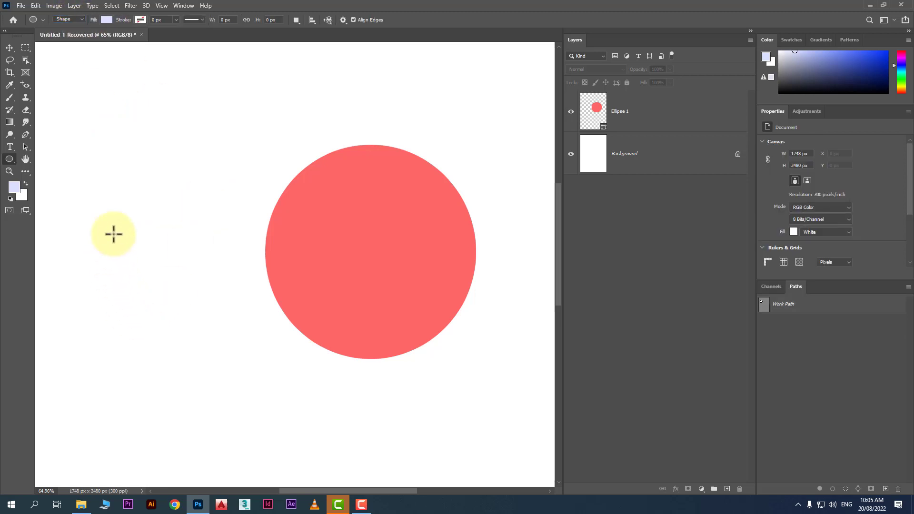
Draw a large ellipse over the red circle with a 34.70 px pink-to-blue gradient stroke.
drag(95, 132, 401, 414)
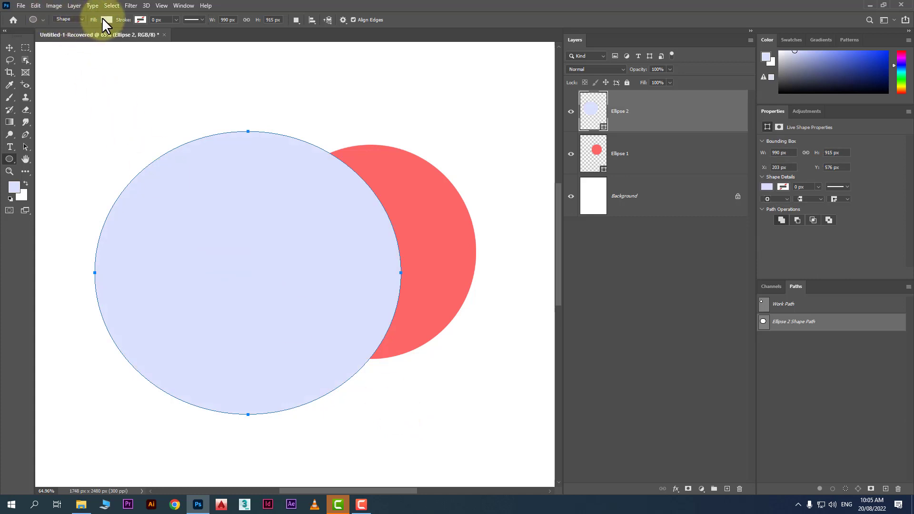
click(141, 20)
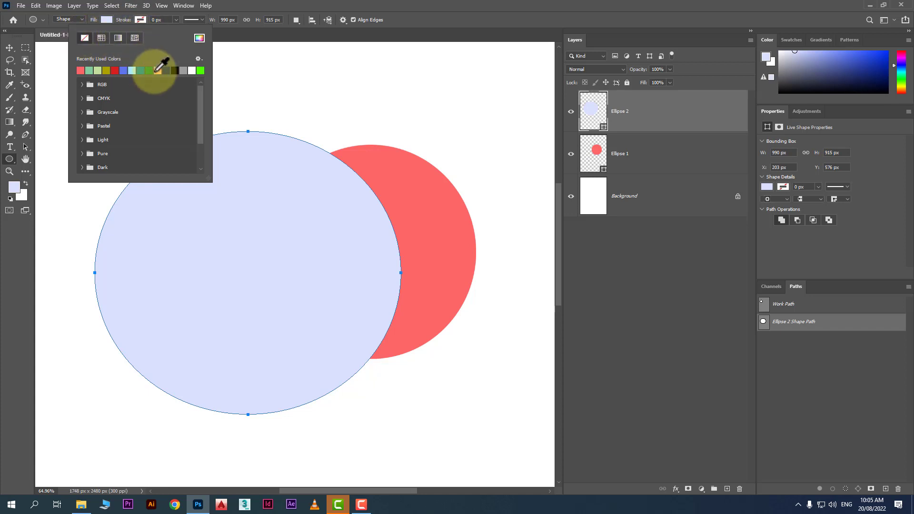
click(118, 37)
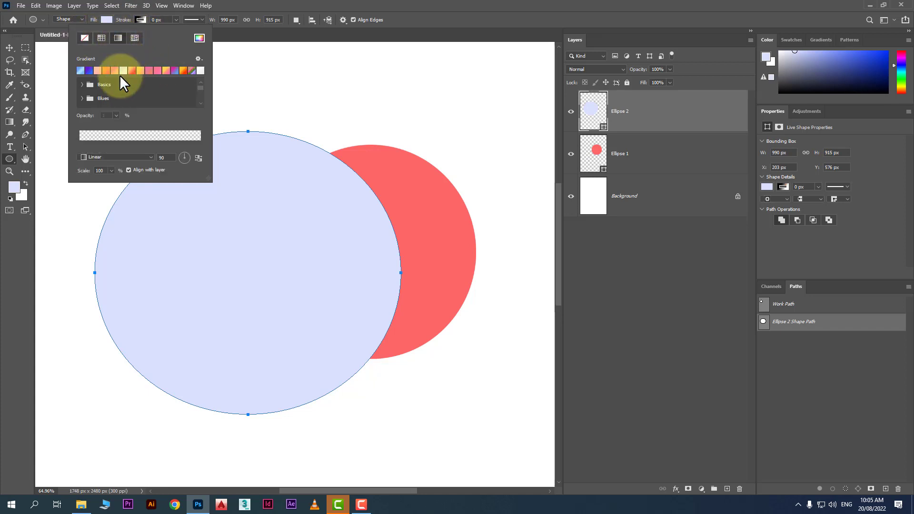
click(174, 70)
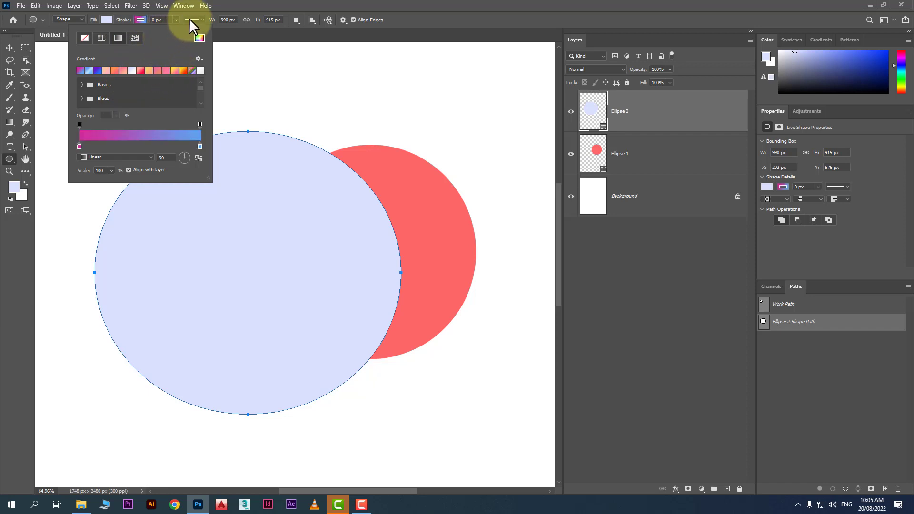
click(176, 19)
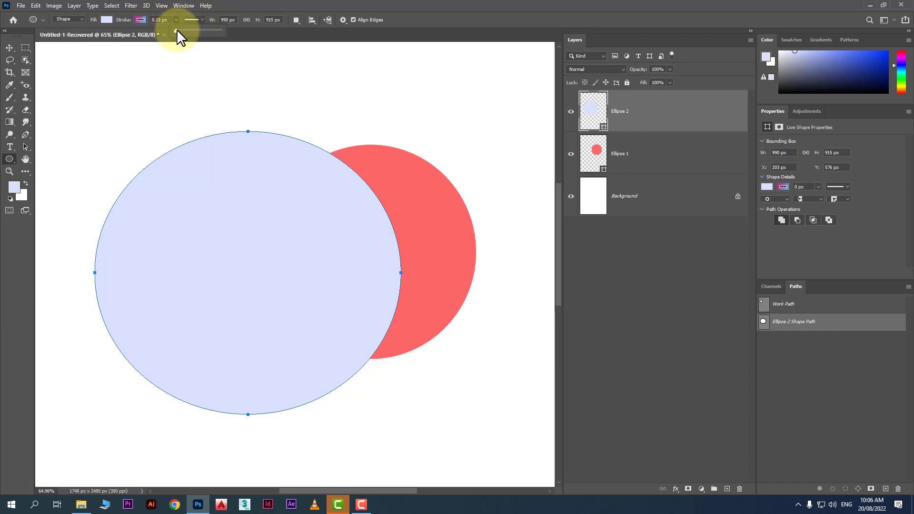
drag(185, 29, 188, 30)
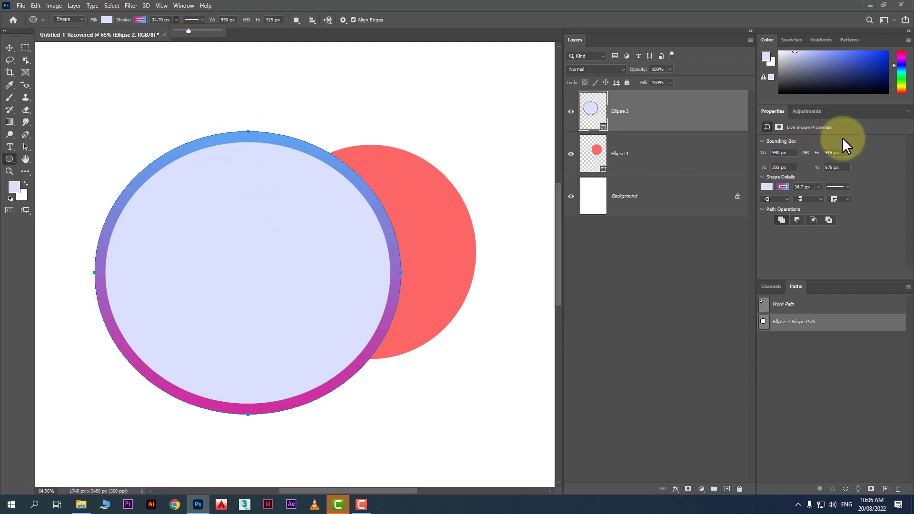
Widen the side panels and adjust the ellipse's height value in Properties.
drag(756, 152, 685, 151)
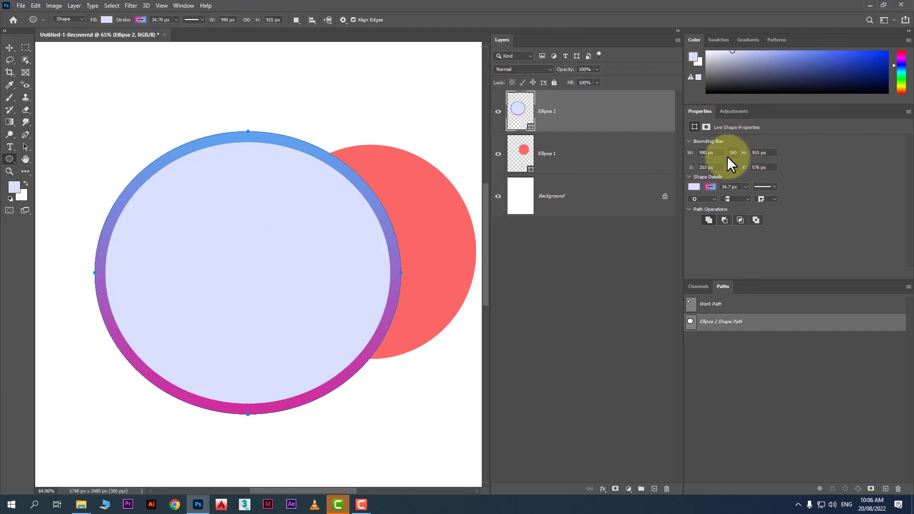
click(752, 152)
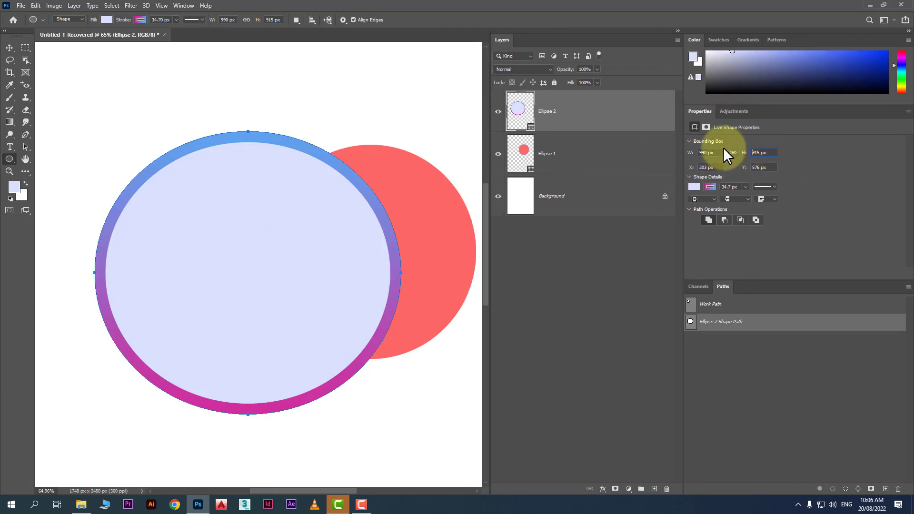
drag(771, 167, 758, 167)
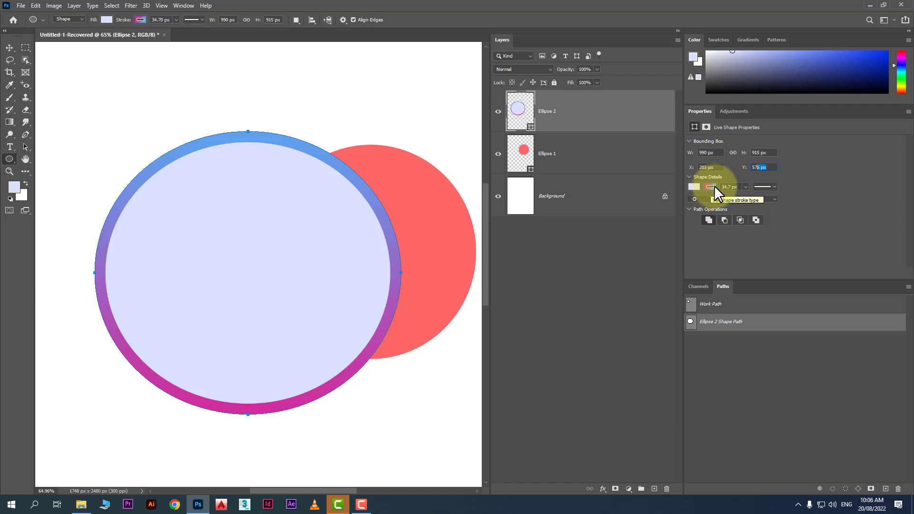
Make the ellipse's stroke dashed and align it outward across the edge.
click(770, 186)
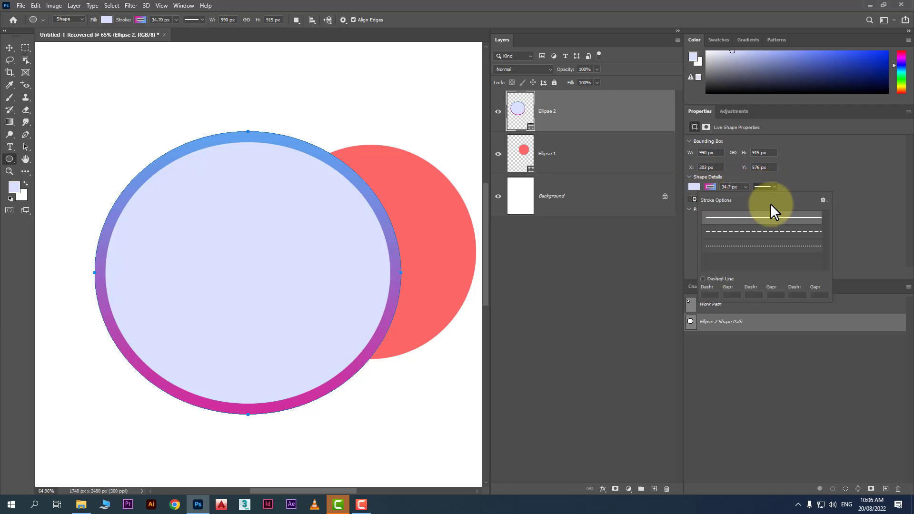
click(768, 232)
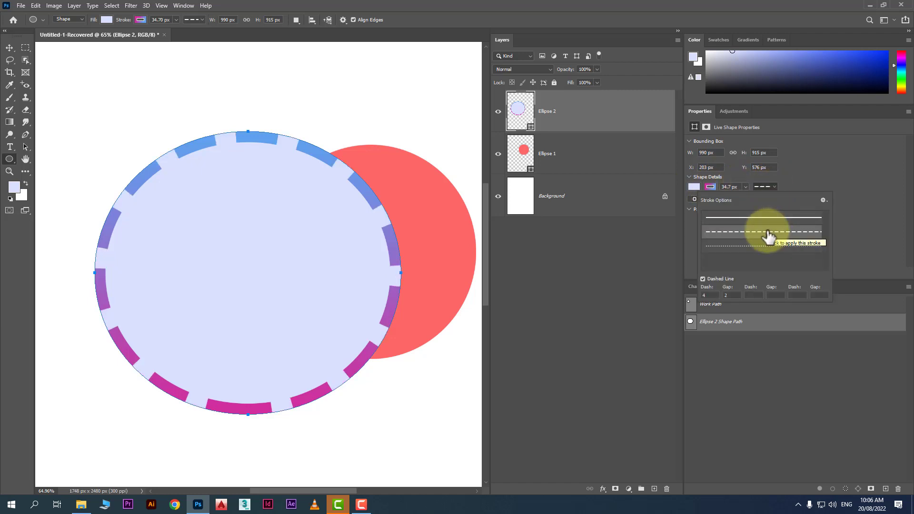
click(827, 168)
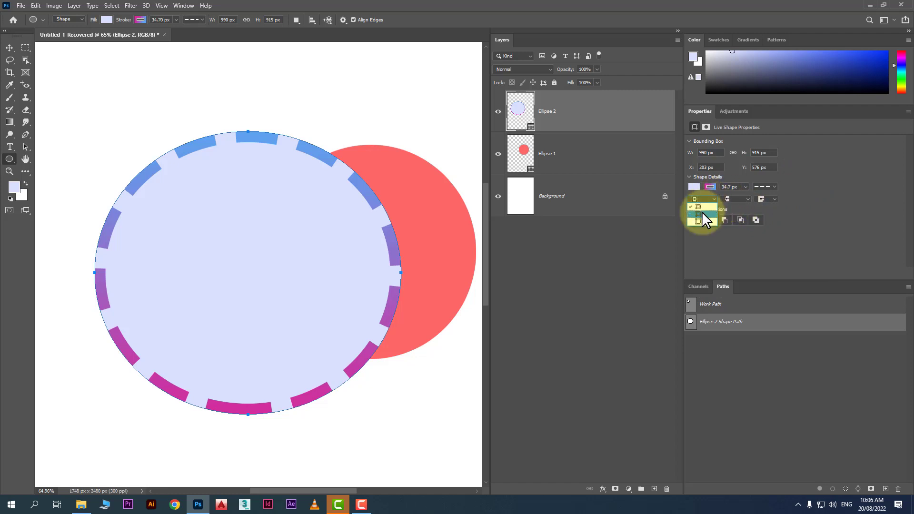
click(701, 213)
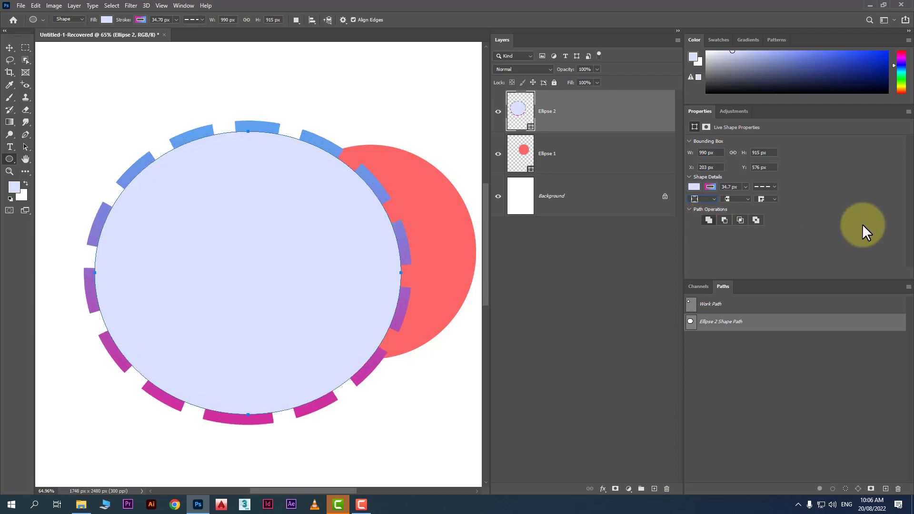
Change the dash end caps, then marquee-select both ellipses with the Move tool.
click(737, 198)
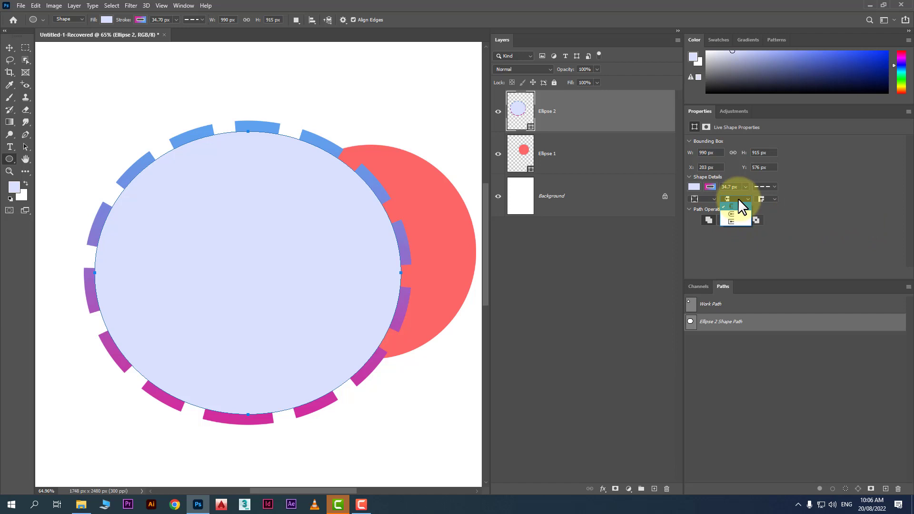
click(734, 215)
click(766, 198)
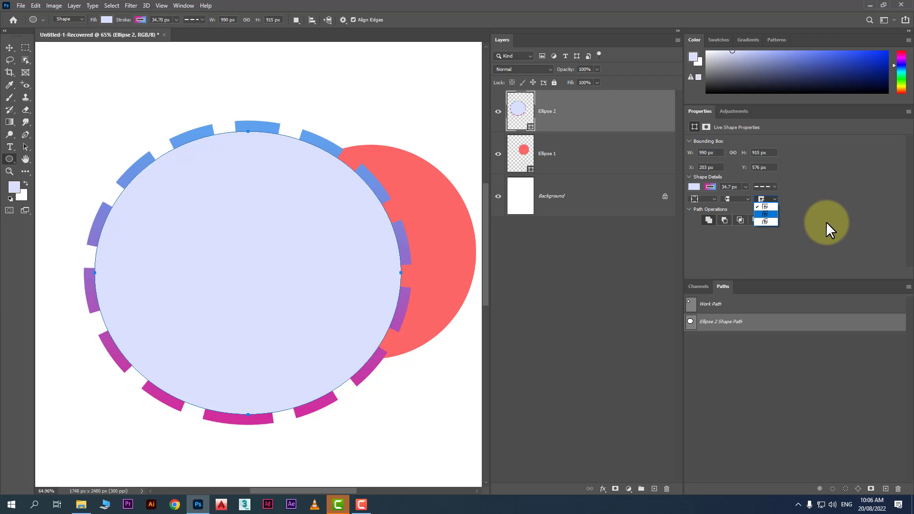
click(752, 195)
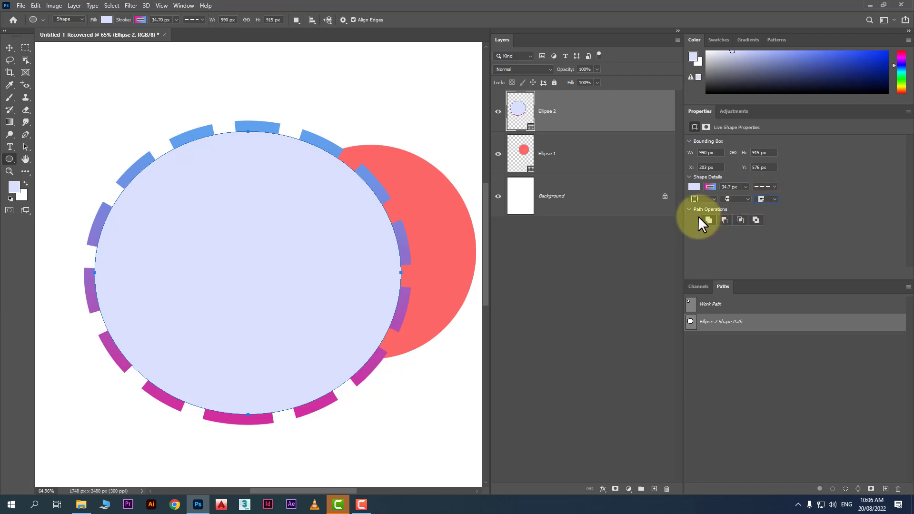
click(9, 47)
drag(391, 95, 230, 270)
Delete both ellipses and draw a rectangle with rounded corners.
key(Delete)
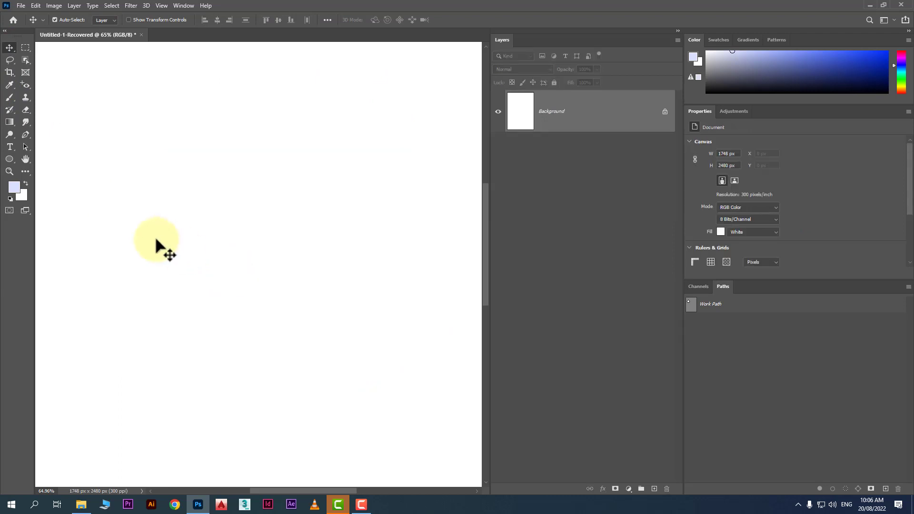
drag(9, 159, 36, 161)
drag(148, 195, 398, 362)
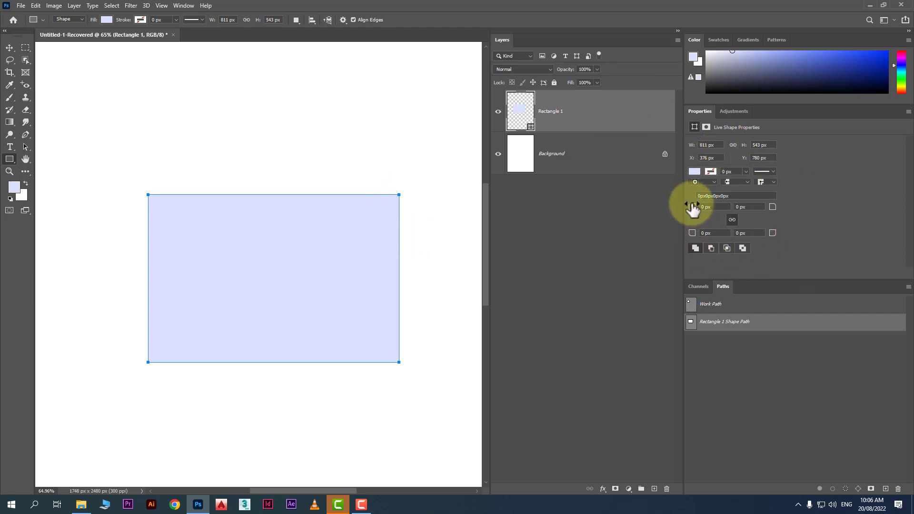
drag(692, 207, 746, 208)
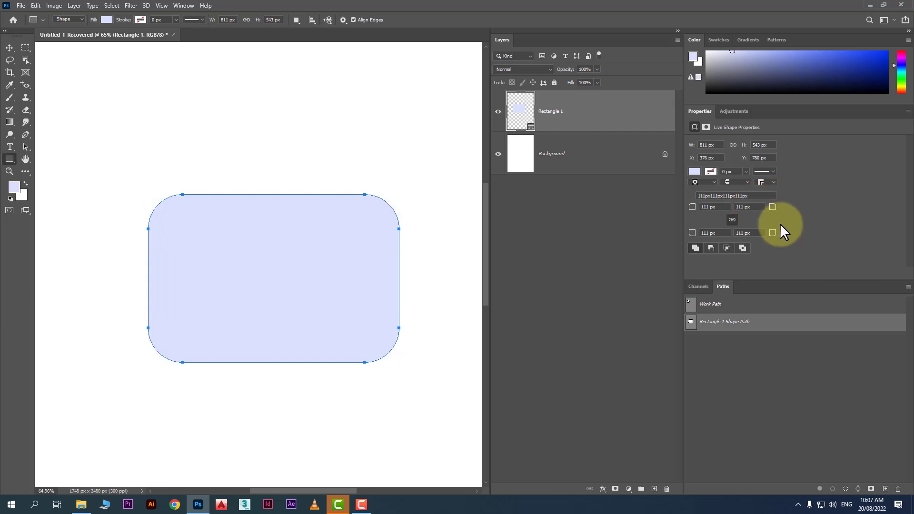
Give the rectangle no fill and a black 12.87 px stroke.
click(106, 20)
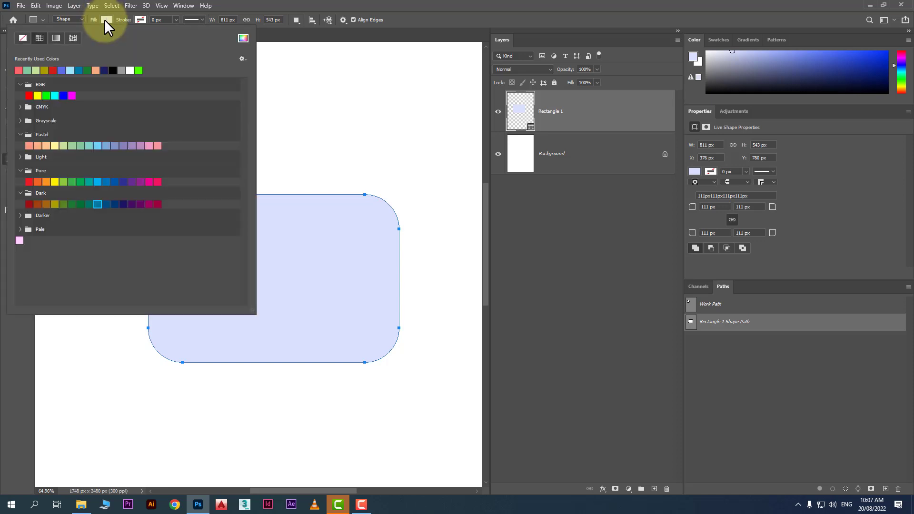
click(23, 38)
click(140, 20)
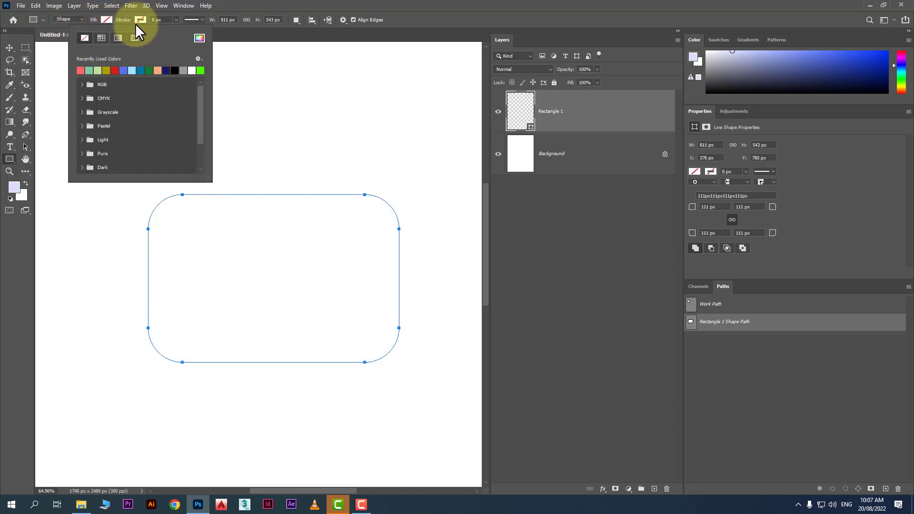
click(181, 70)
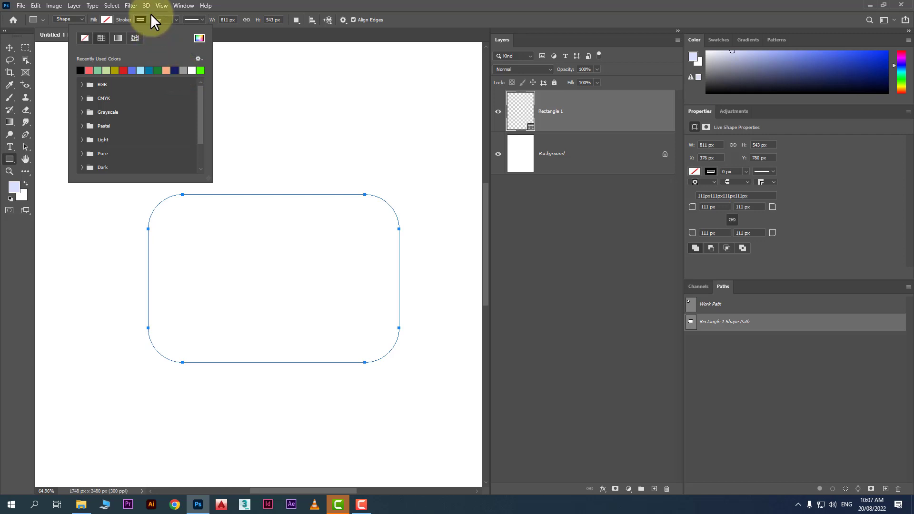
click(175, 20)
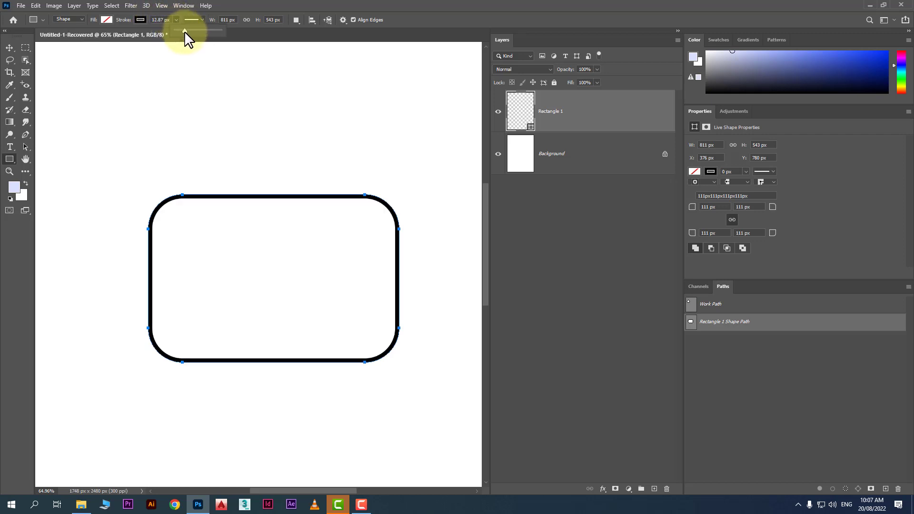
click(9, 46)
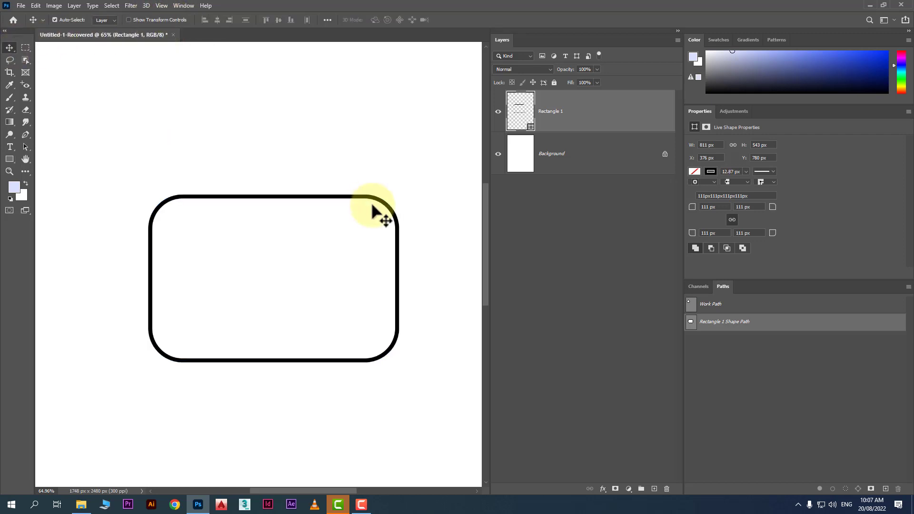
Nudge the rounded rectangle and scale it down to about 669 × 448 px with Ctrl+T.
drag(373, 200, 325, 172)
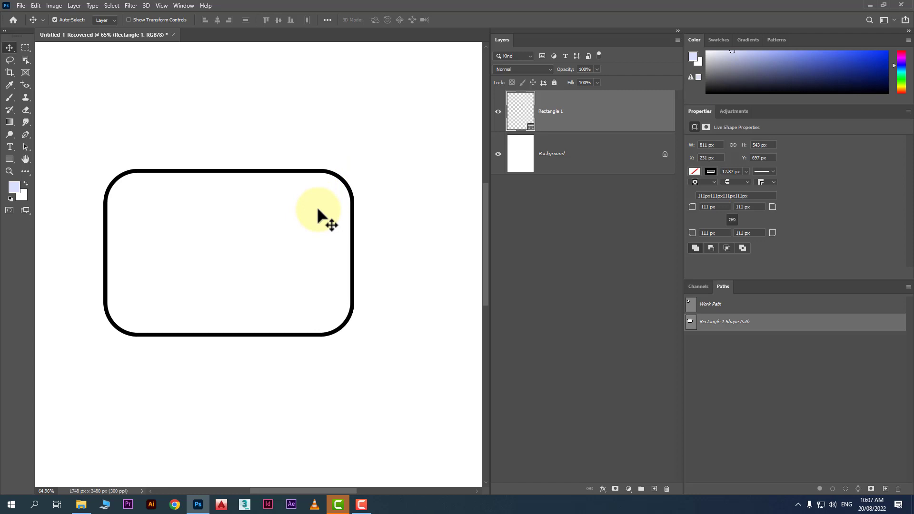
drag(341, 186, 347, 196)
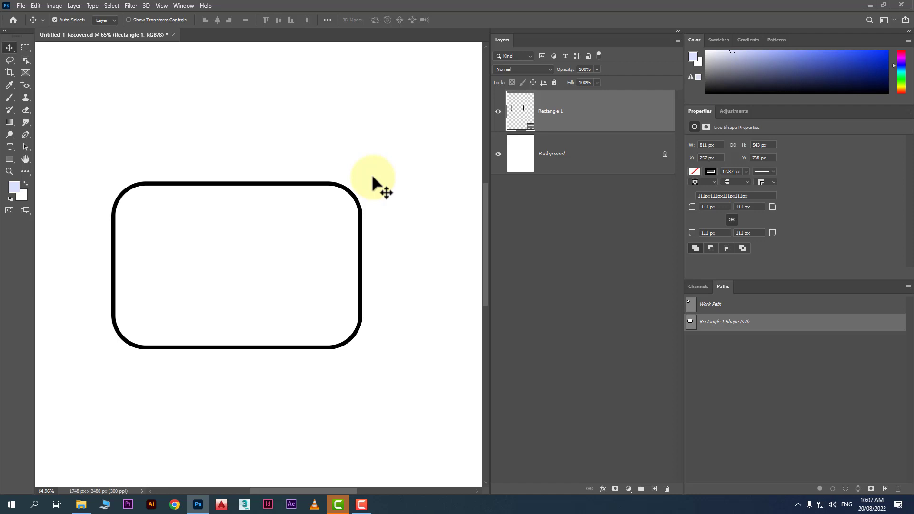
key(ctrl+t)
drag(363, 182, 341, 146)
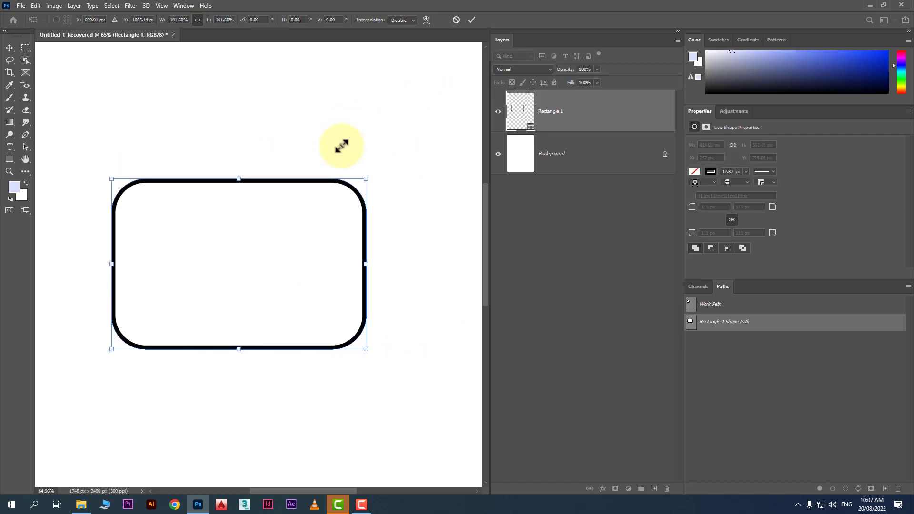
key(Return)
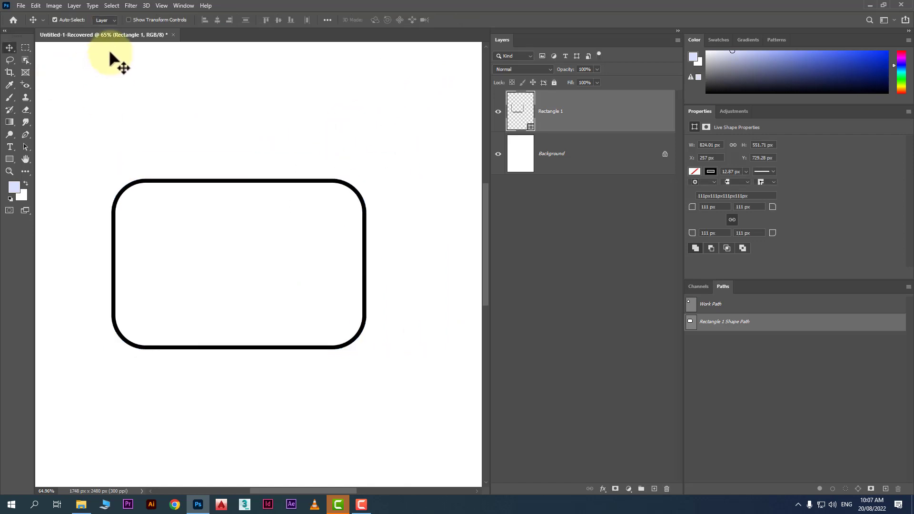
click(134, 19)
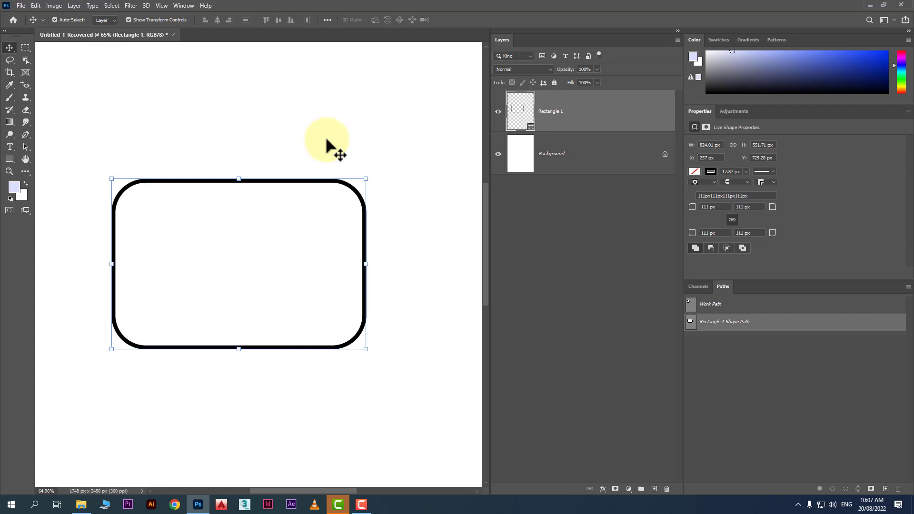
drag(366, 180, 291, 178)
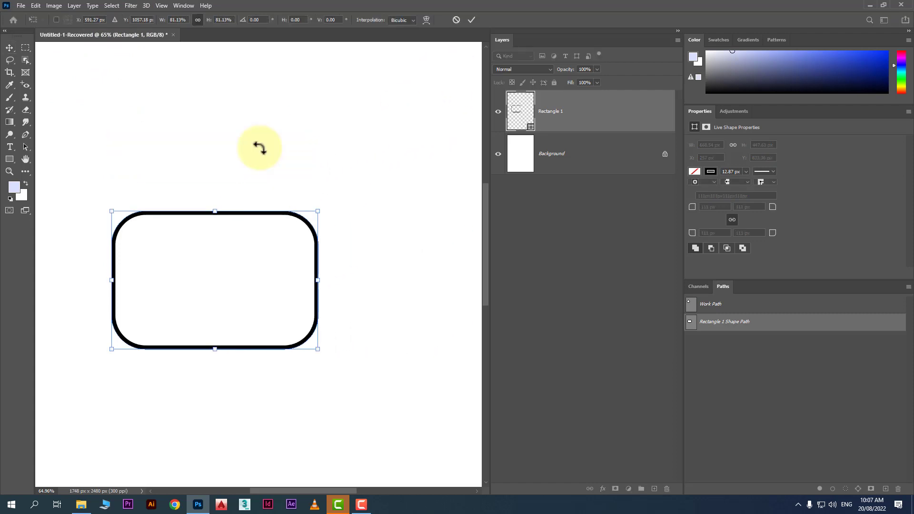
key(Return)
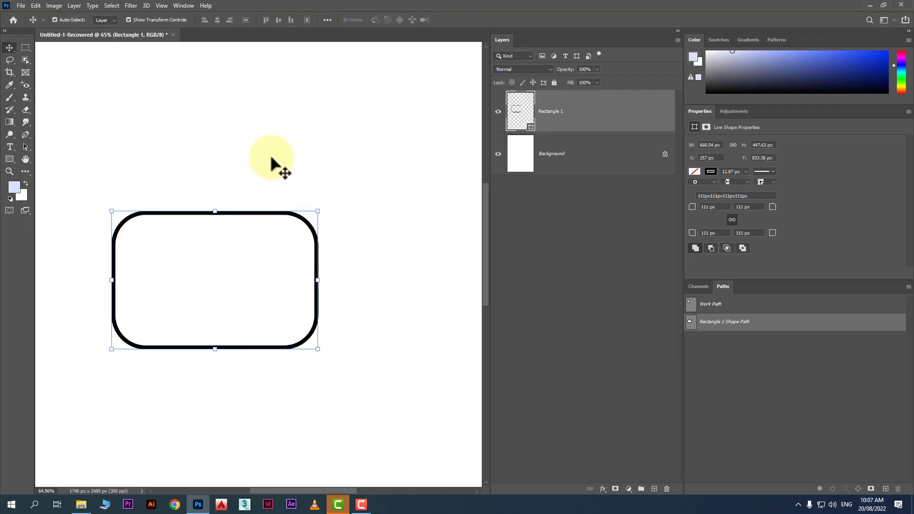
Move the smaller rectangle up and right toward the top of the canvas, then reselect it.
click(347, 235)
drag(295, 215, 343, 130)
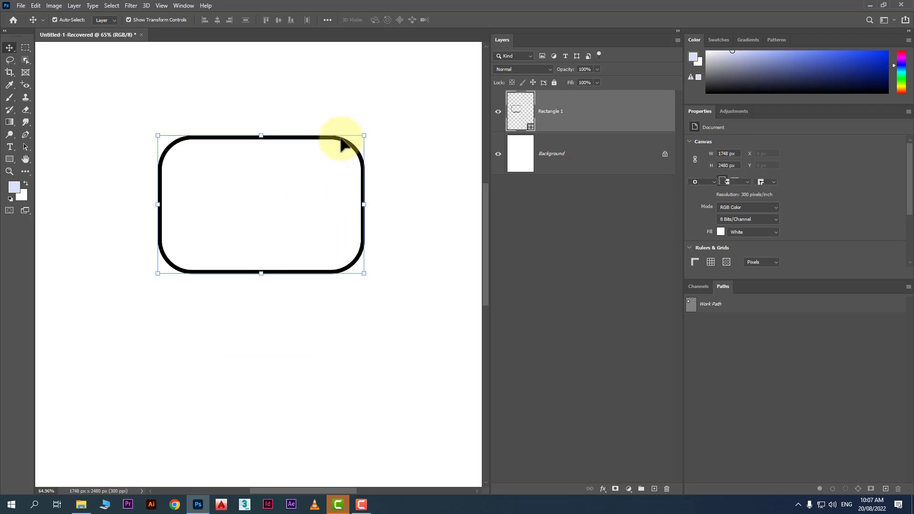
click(247, 330)
drag(281, 319, 250, 267)
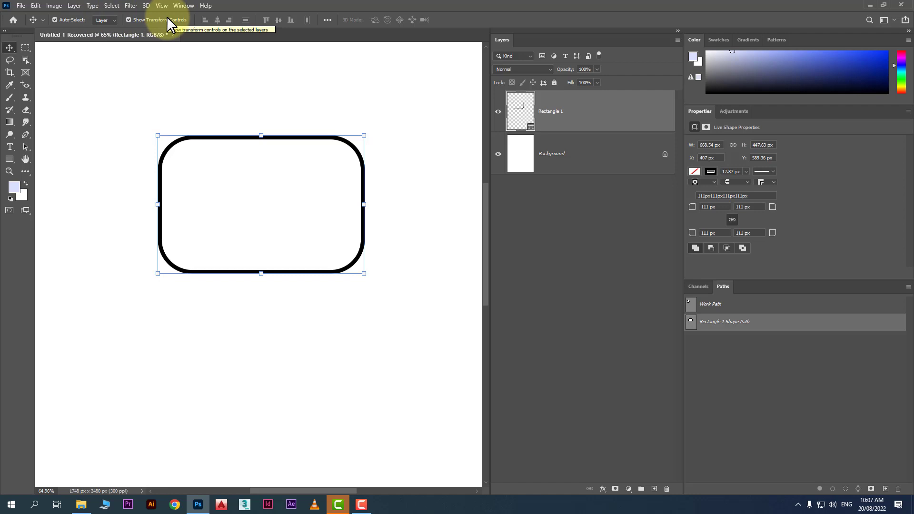
Deselect and reselect Rectangle 1 with the Move tool, then return to the Rectangle tool.
click(113, 96)
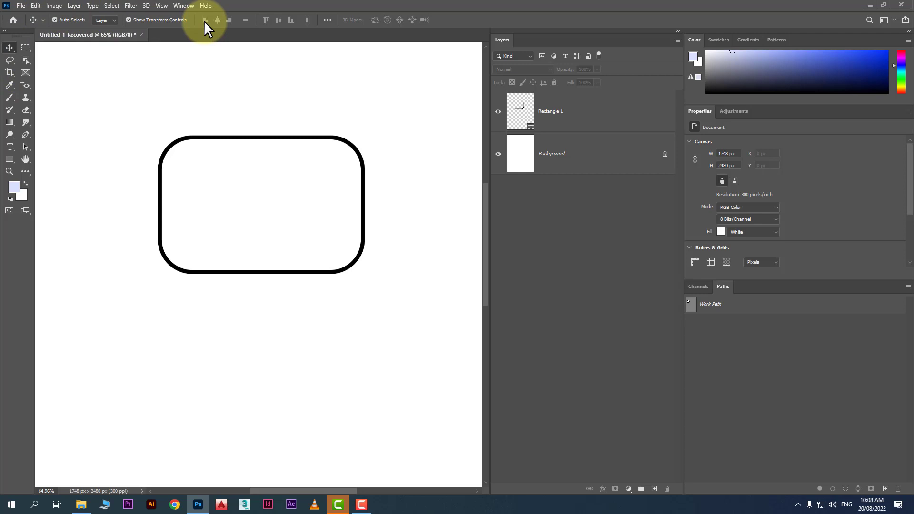
click(276, 151)
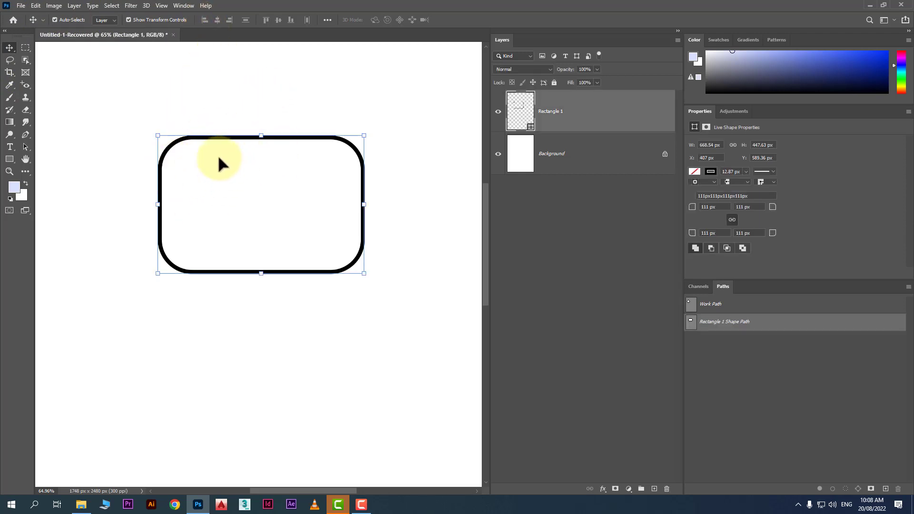
click(10, 159)
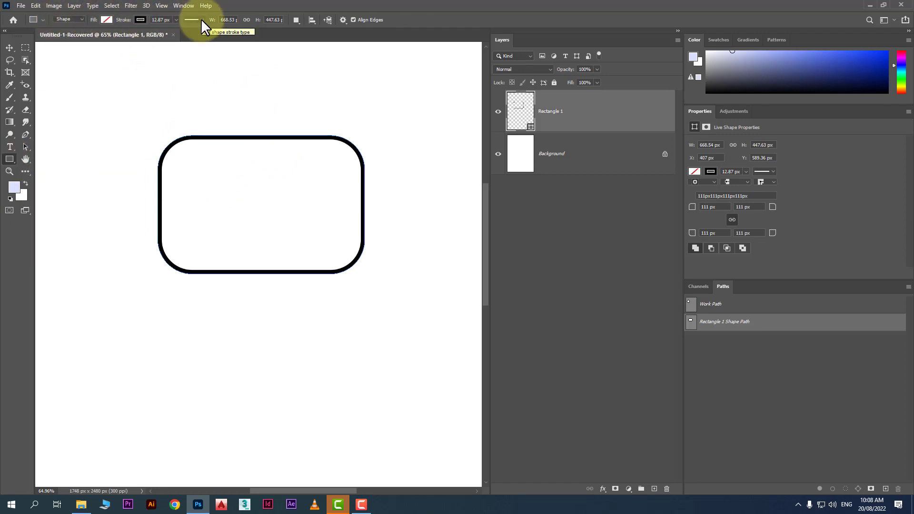
click(9, 48)
click(224, 98)
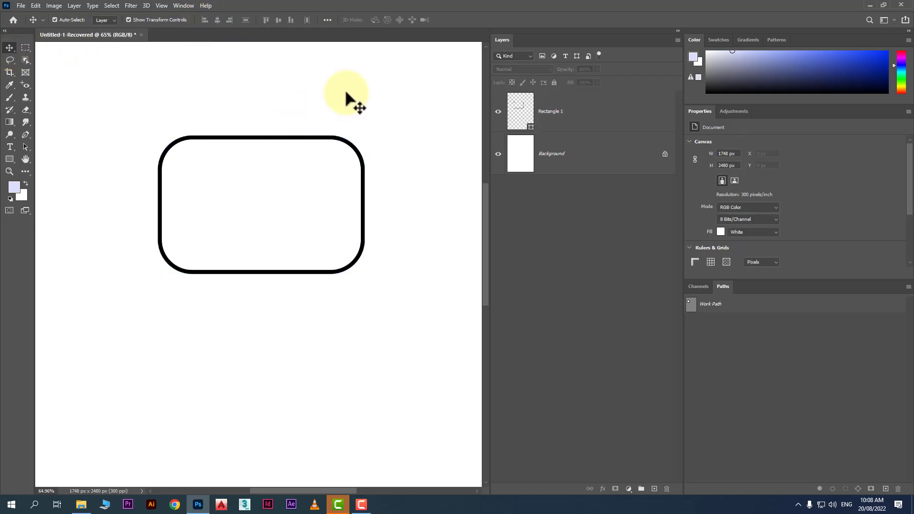
click(328, 148)
click(305, 164)
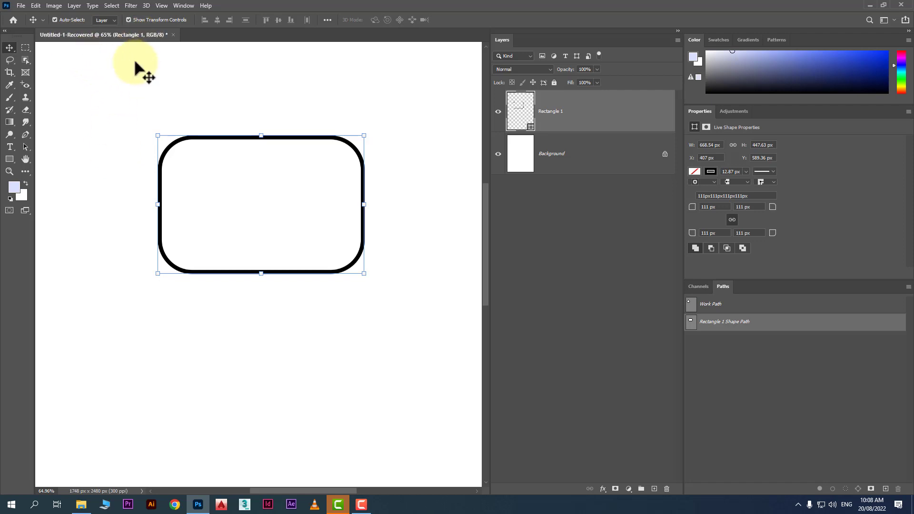
click(10, 159)
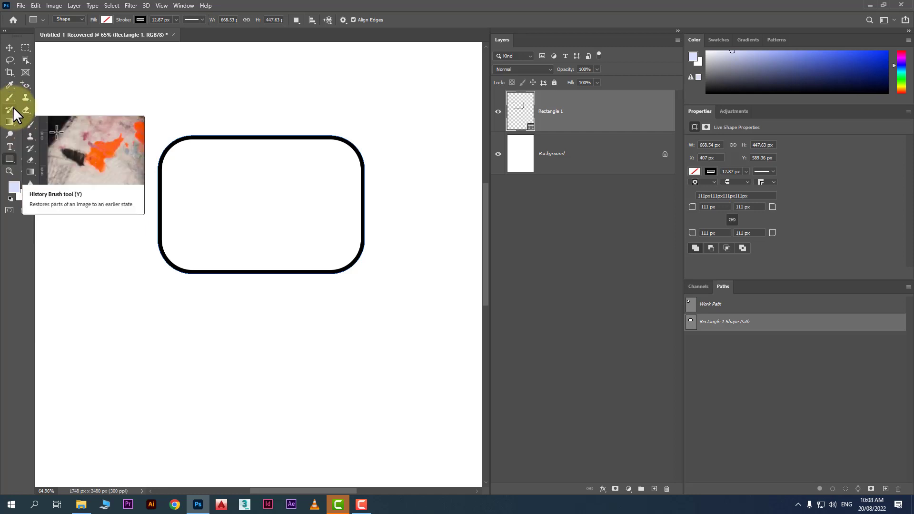
Add 'LOREM IPSUM' text below the rectangle, scale it to 24.5 pt and centre it.
click(9, 147)
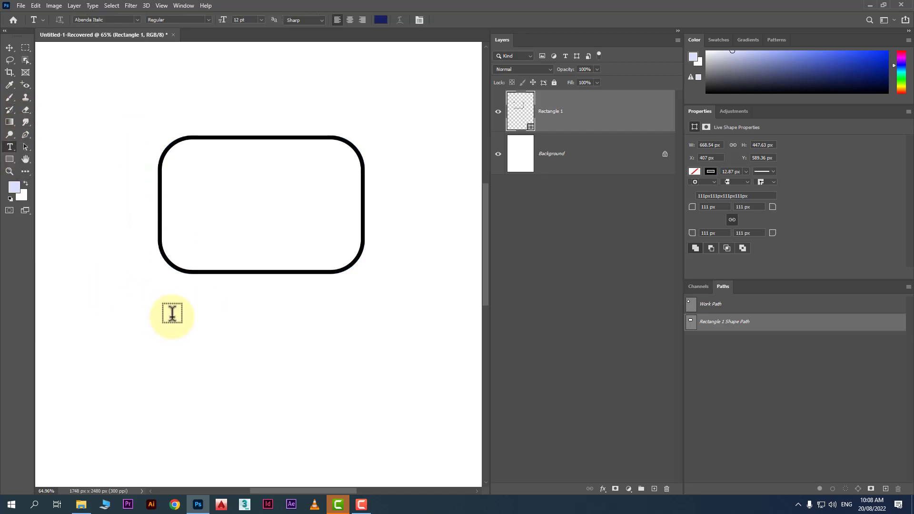
click(173, 315)
click(9, 48)
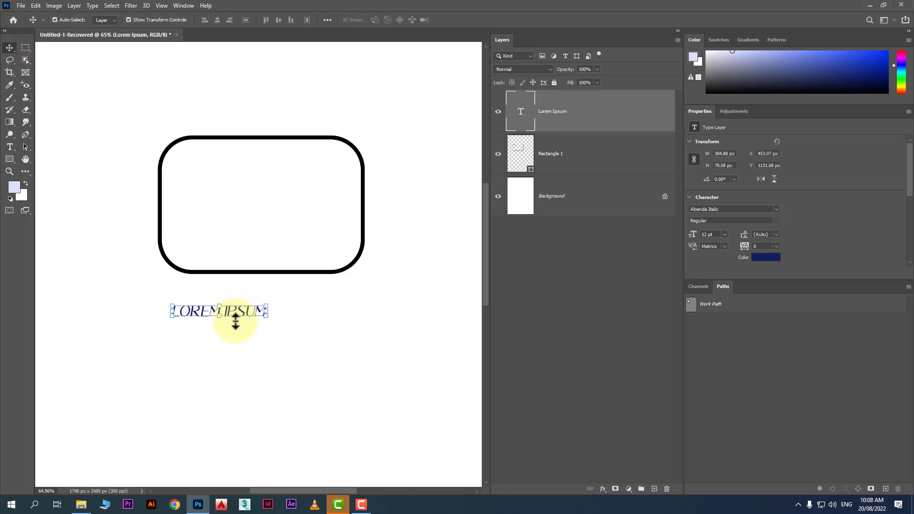
drag(267, 312, 367, 397)
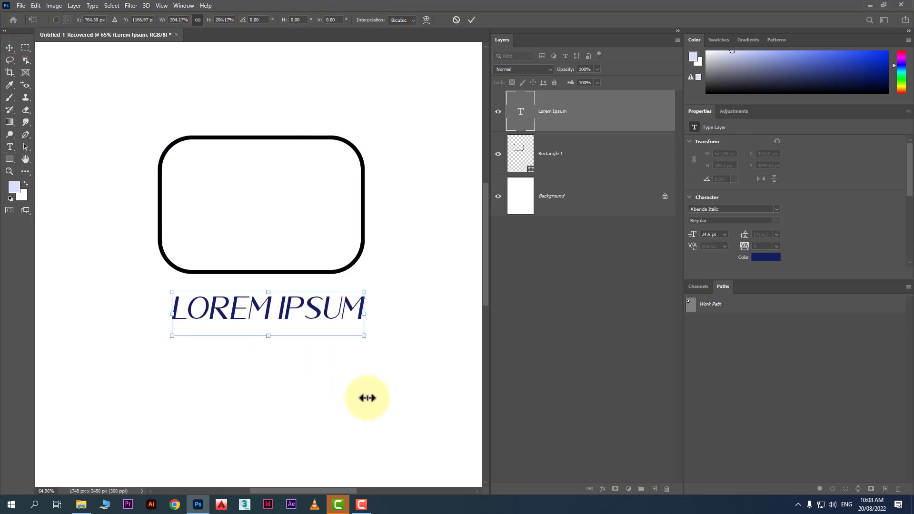
key(Return)
drag(302, 312, 284, 341)
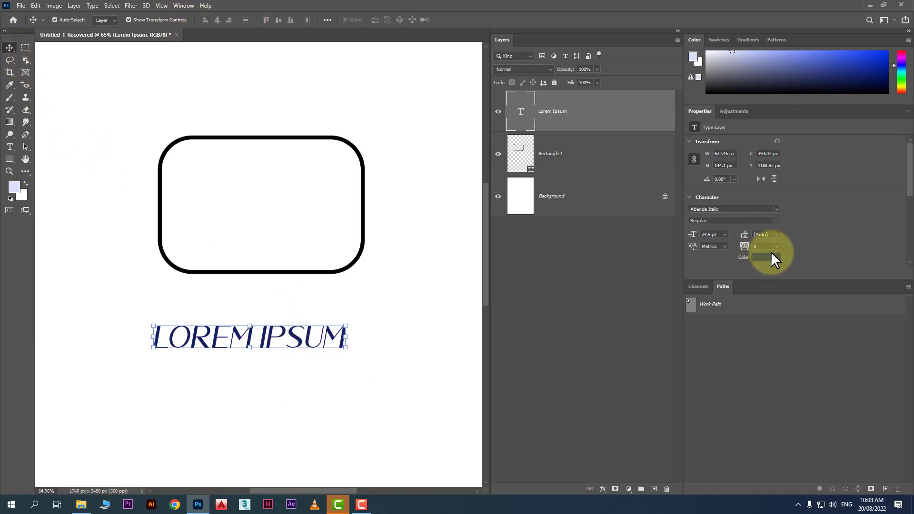
drag(292, 351, 296, 330)
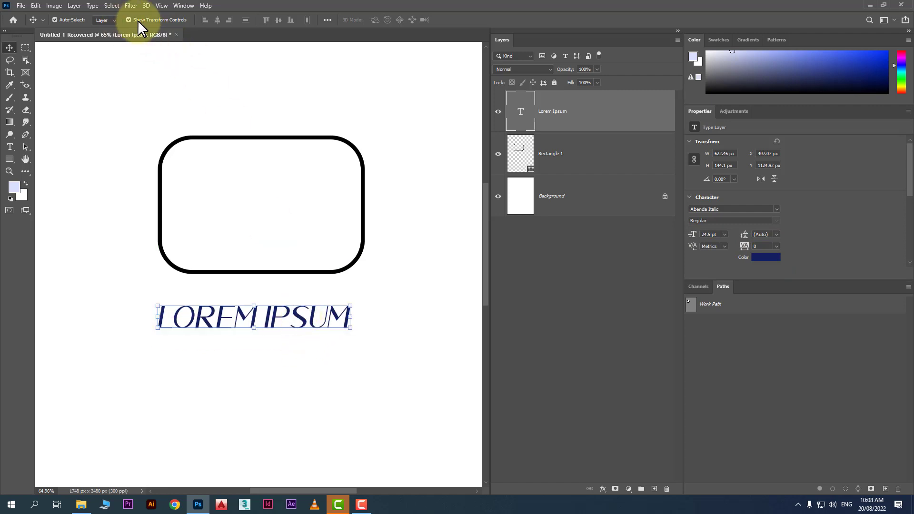
Set the headline's text colour to red in the options bar.
click(13, 147)
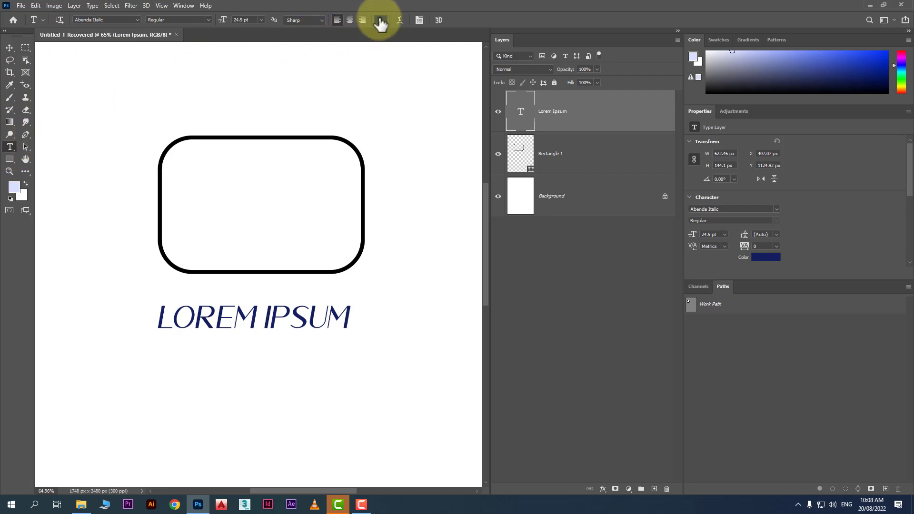
click(381, 19)
drag(384, 169, 464, 116)
click(535, 110)
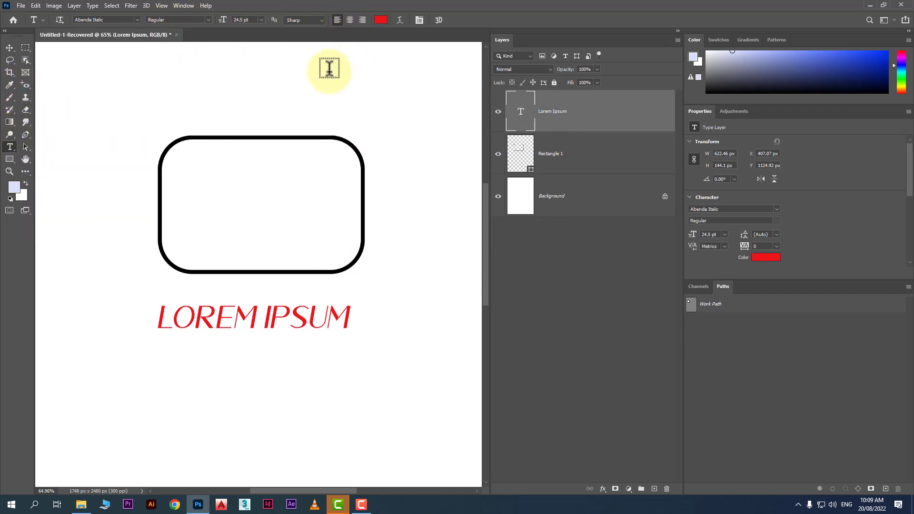
click(137, 19)
click(135, 17)
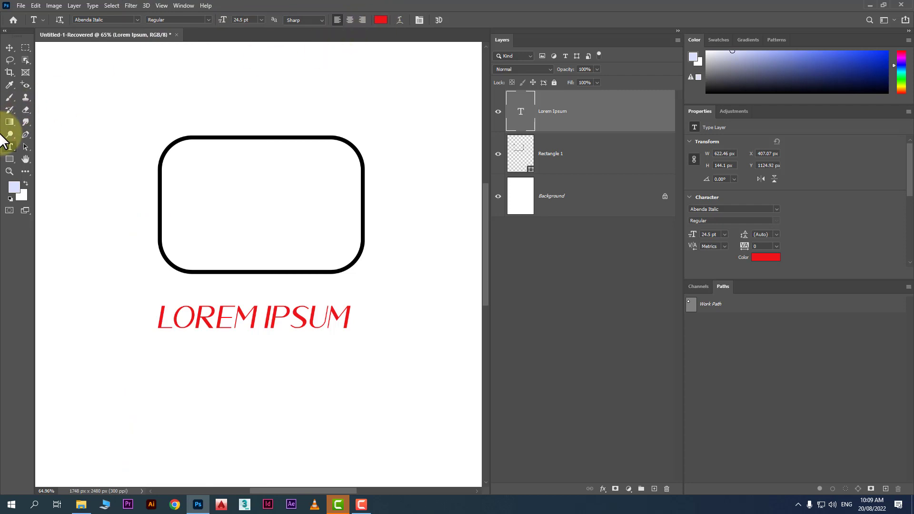
Add a lorem ipsum paragraph box below the headline and align both text layers.
drag(116, 361, 405, 470)
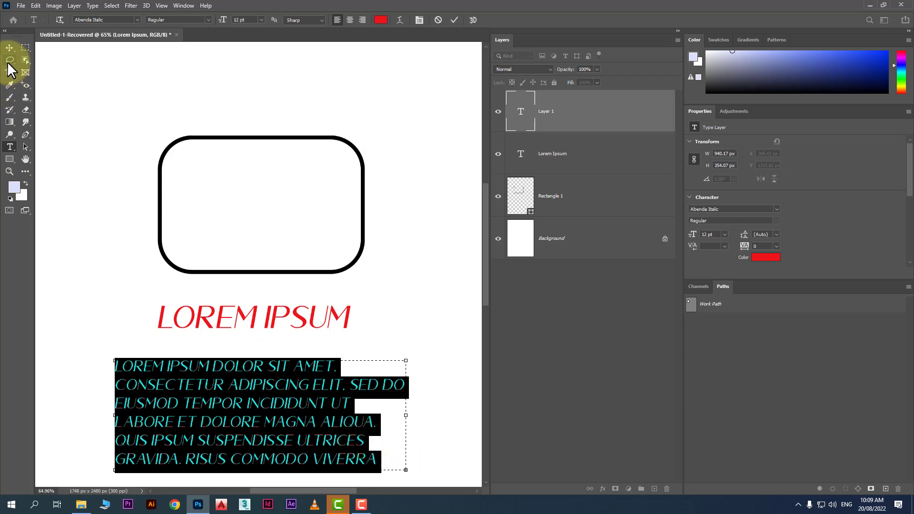
click(8, 44)
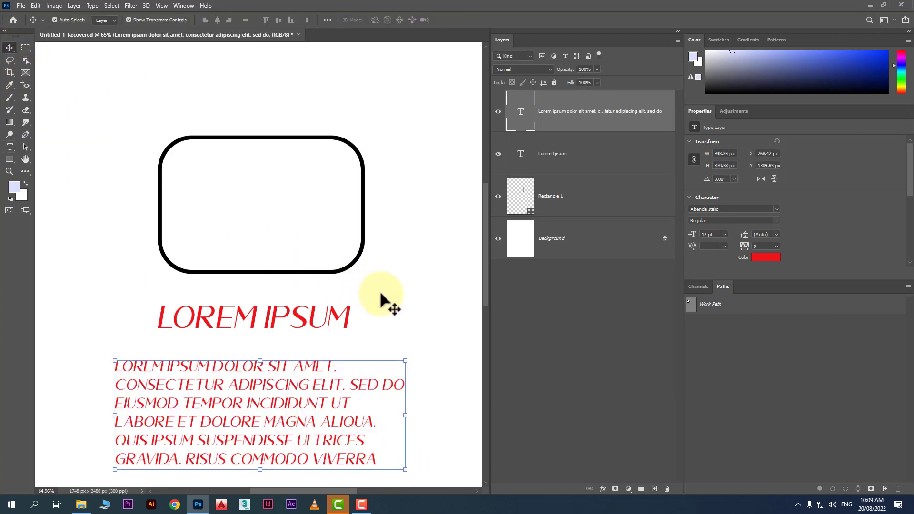
drag(347, 319, 347, 314)
drag(312, 373, 319, 359)
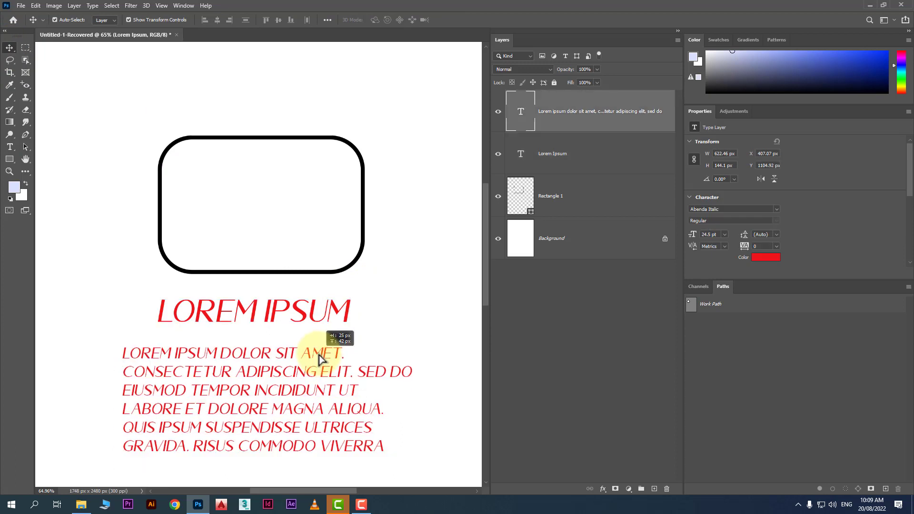
click(215, 171)
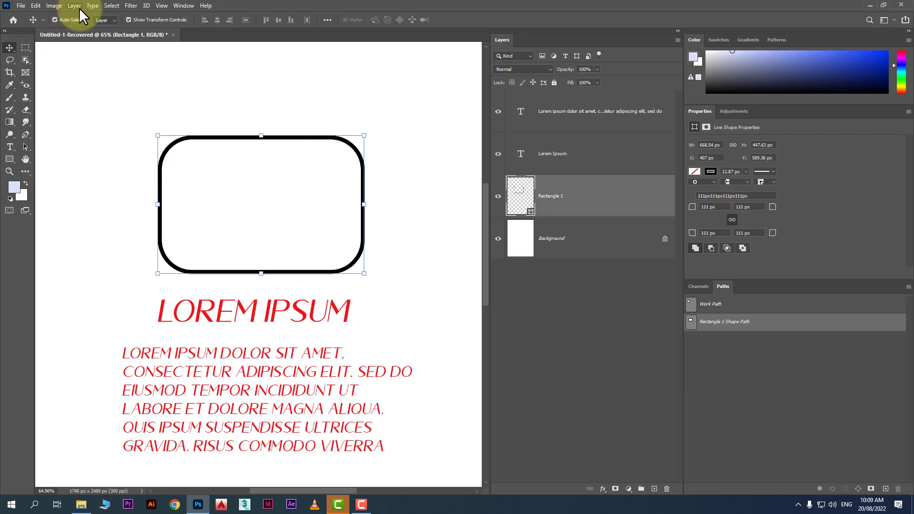
Fill the rounded rectangle with teal blue from the Fill swatches.
click(9, 159)
click(106, 19)
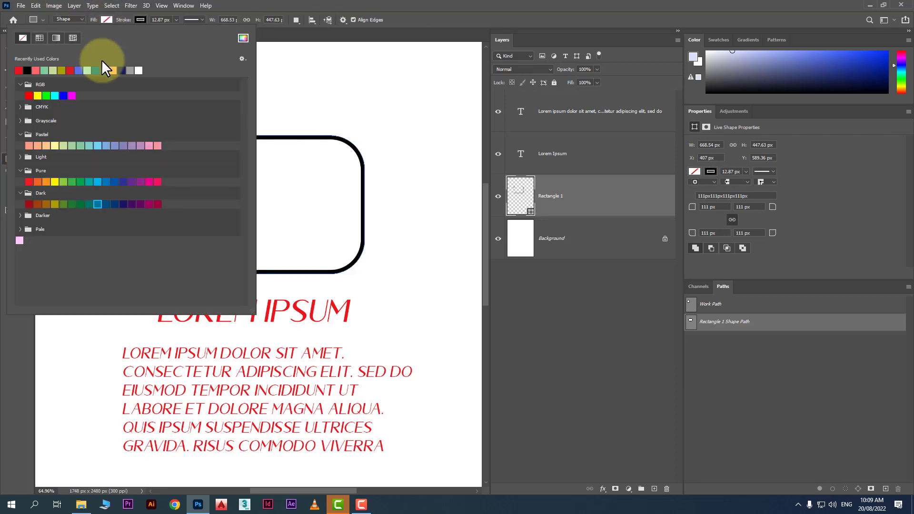
click(113, 71)
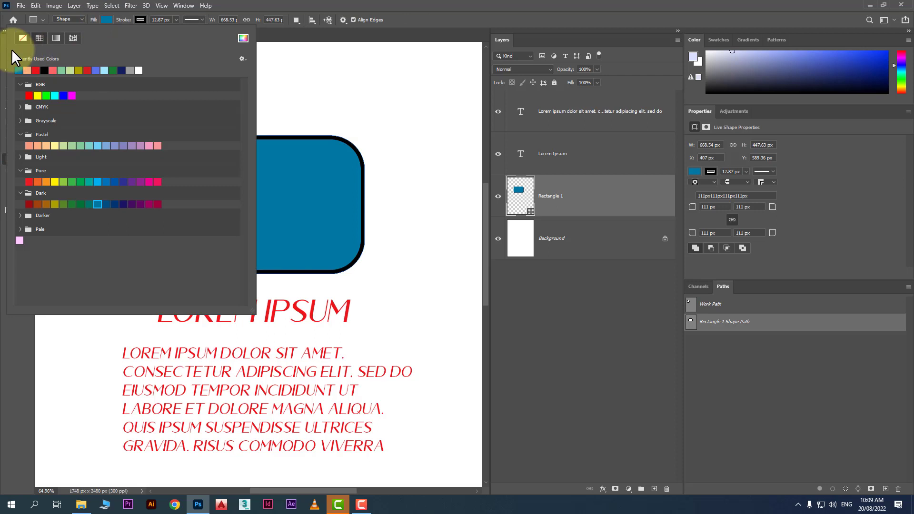
click(387, 114)
click(107, 78)
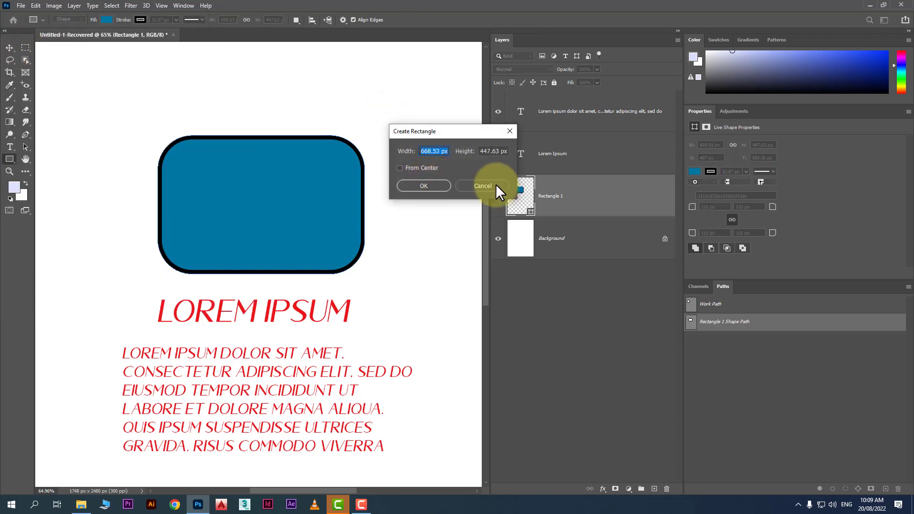
click(494, 185)
click(9, 48)
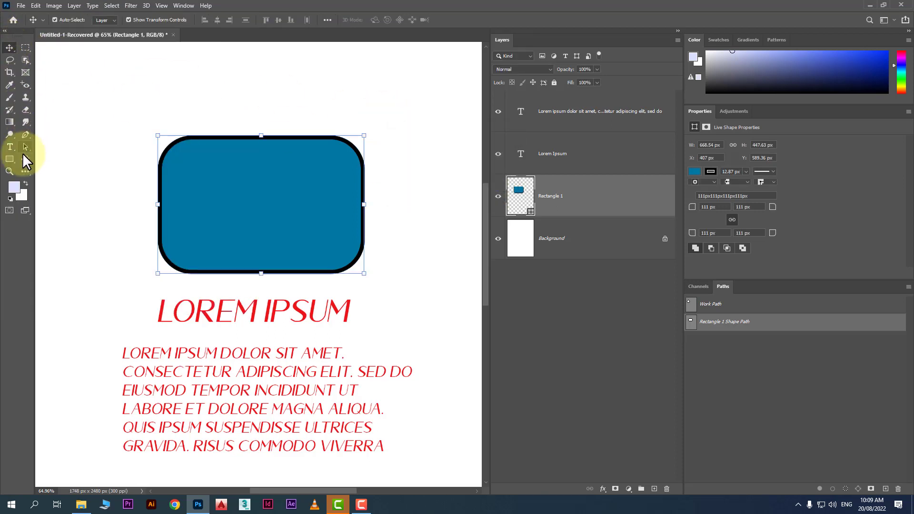
click(10, 162)
Draw a five-sided polygon over the rectangle's left and a thin slanted line right of the text, then nudge the polygon right.
drag(127, 202, 232, 281)
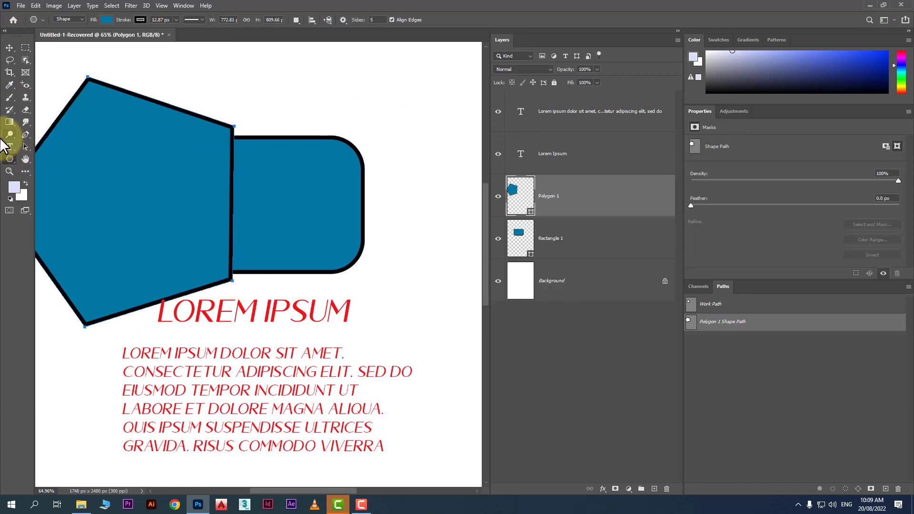
right_click(9, 158)
click(57, 187)
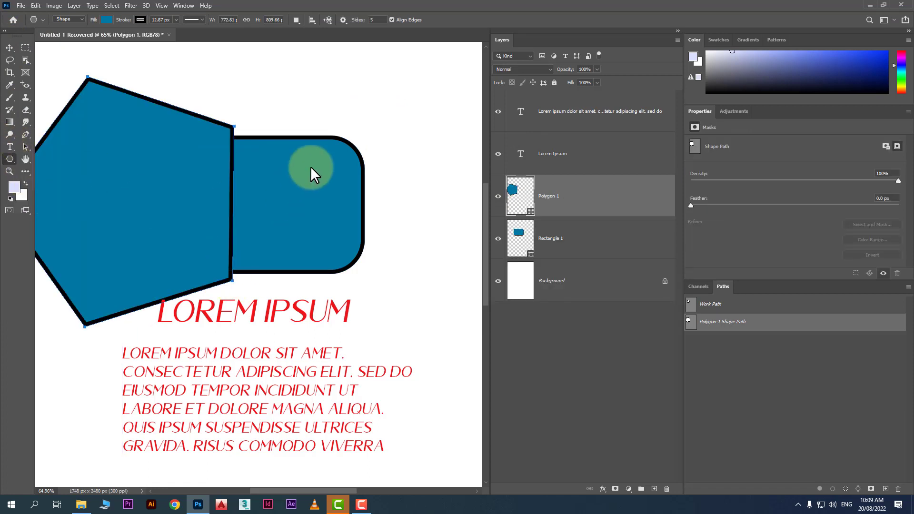
drag(384, 93, 422, 428)
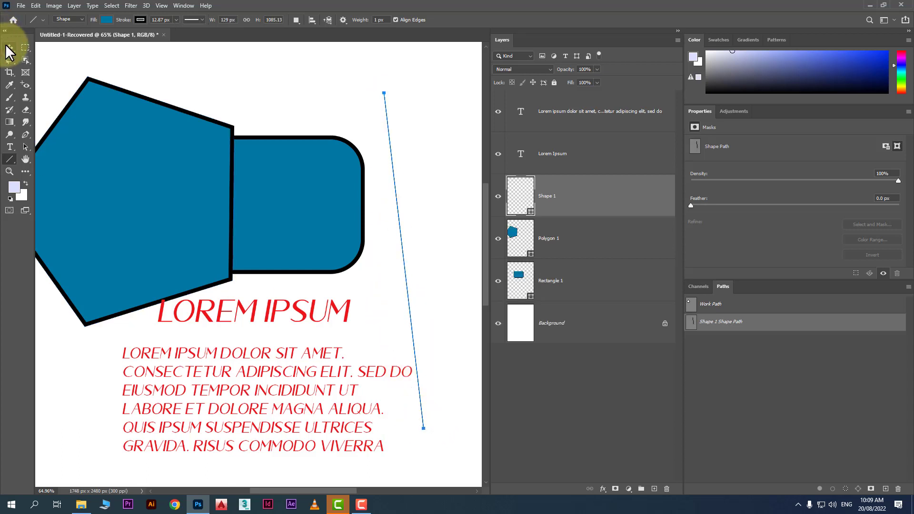
click(10, 48)
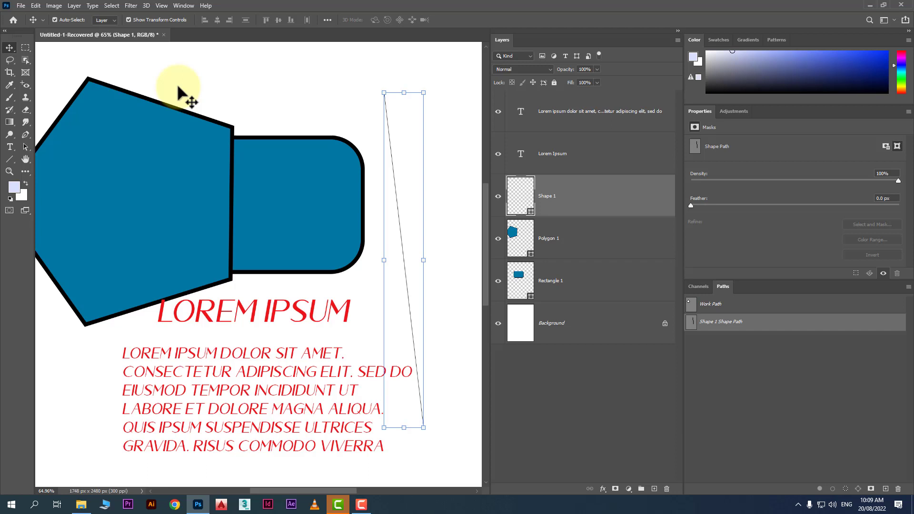
drag(151, 177, 166, 173)
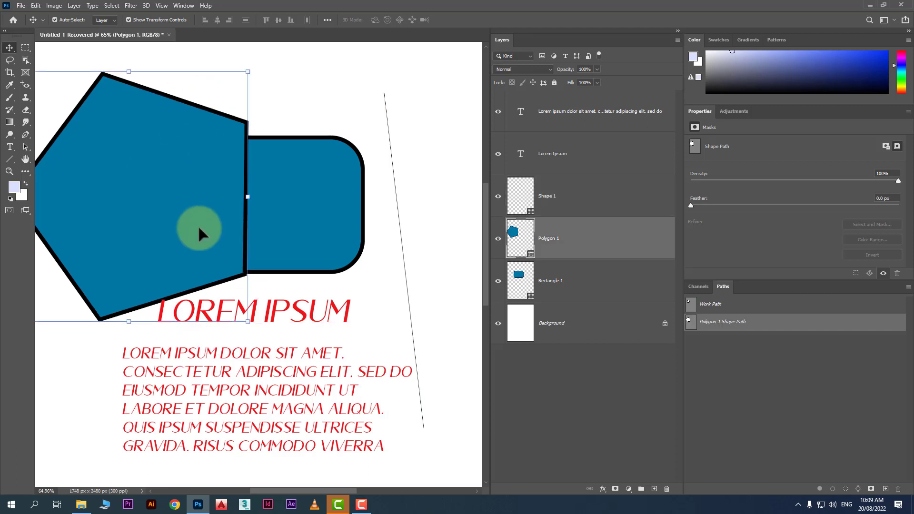